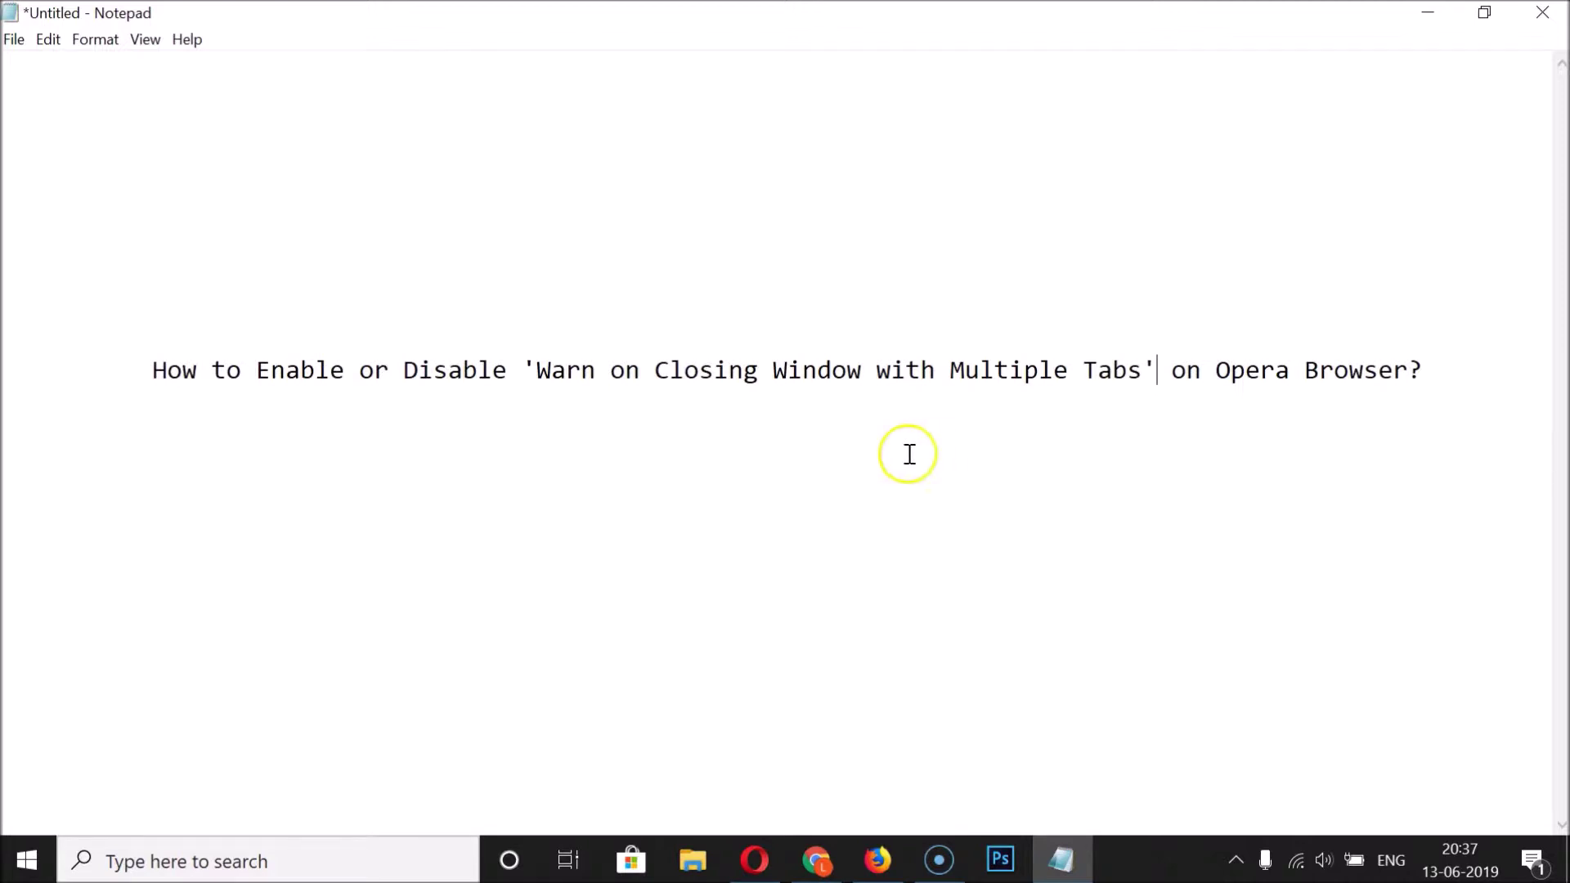
- Switch from Notepad to the Opera browser using its taskbar icon
{"action": "left_click", "coordinate": [763, 872]}
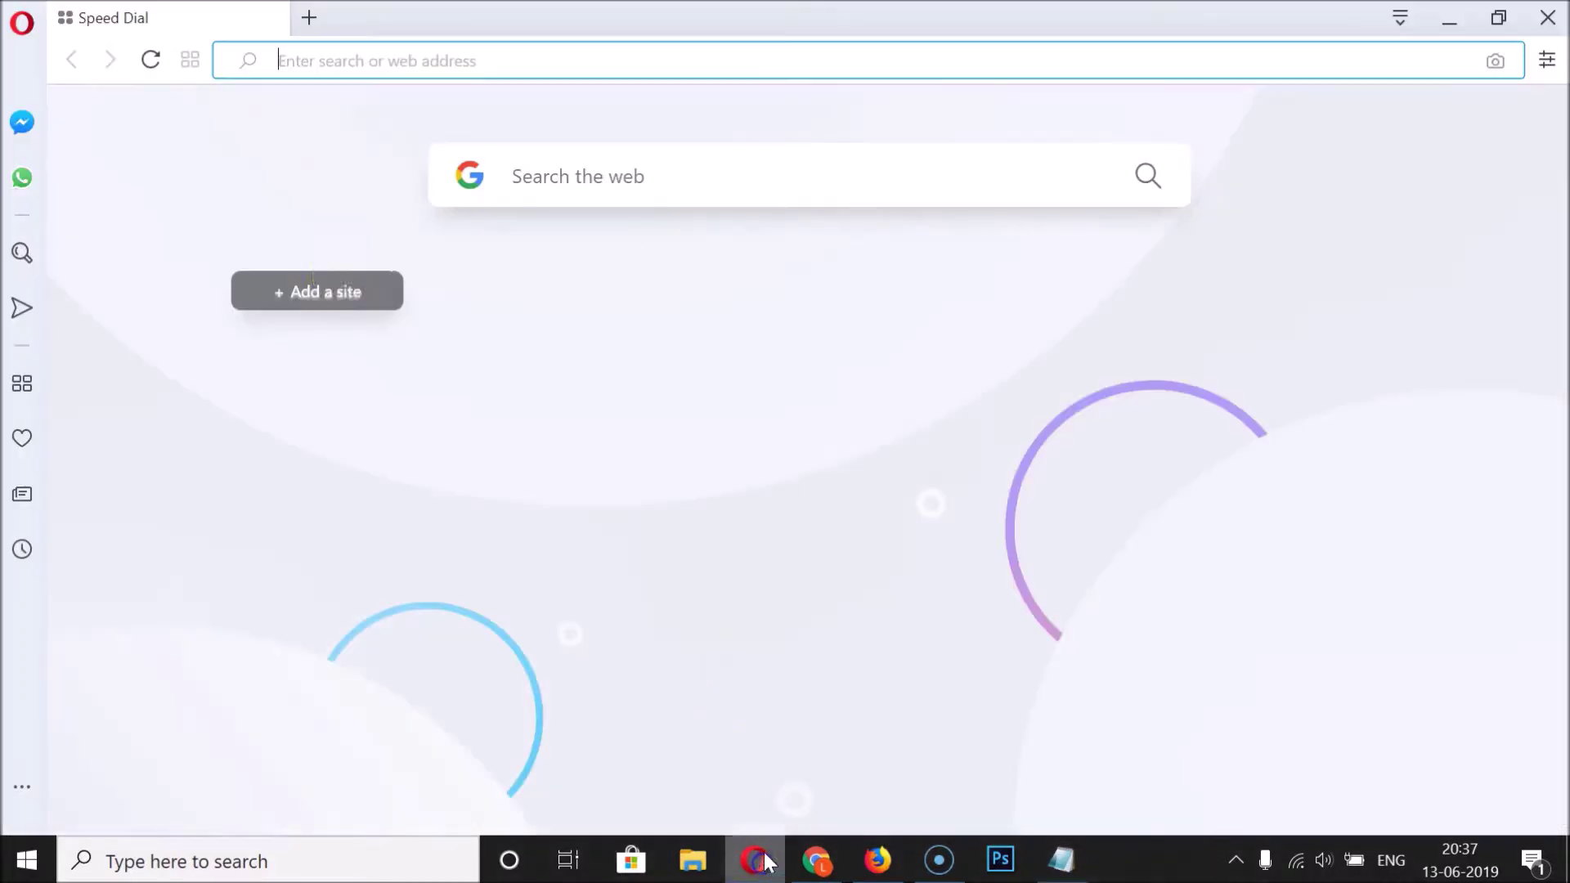
- Confirm Opera 60.0.3255.151 is up to date, then swap that tab for a Speed Dial tab
{"action": "left_click", "coordinate": [24, 33]}
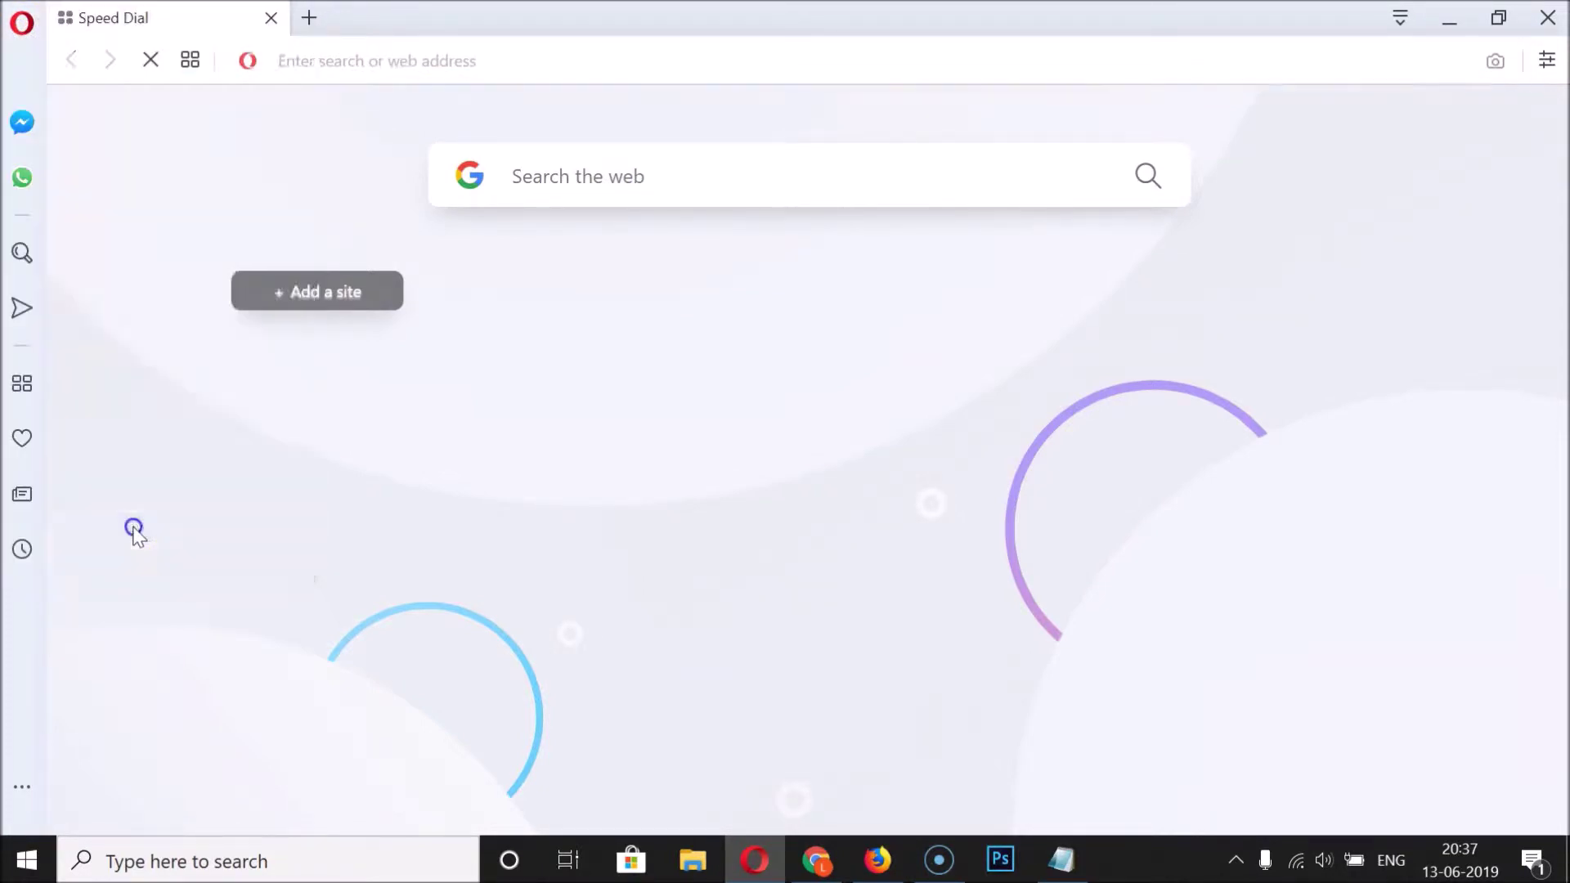
{"action": "left_click", "coordinate": [135, 528]}
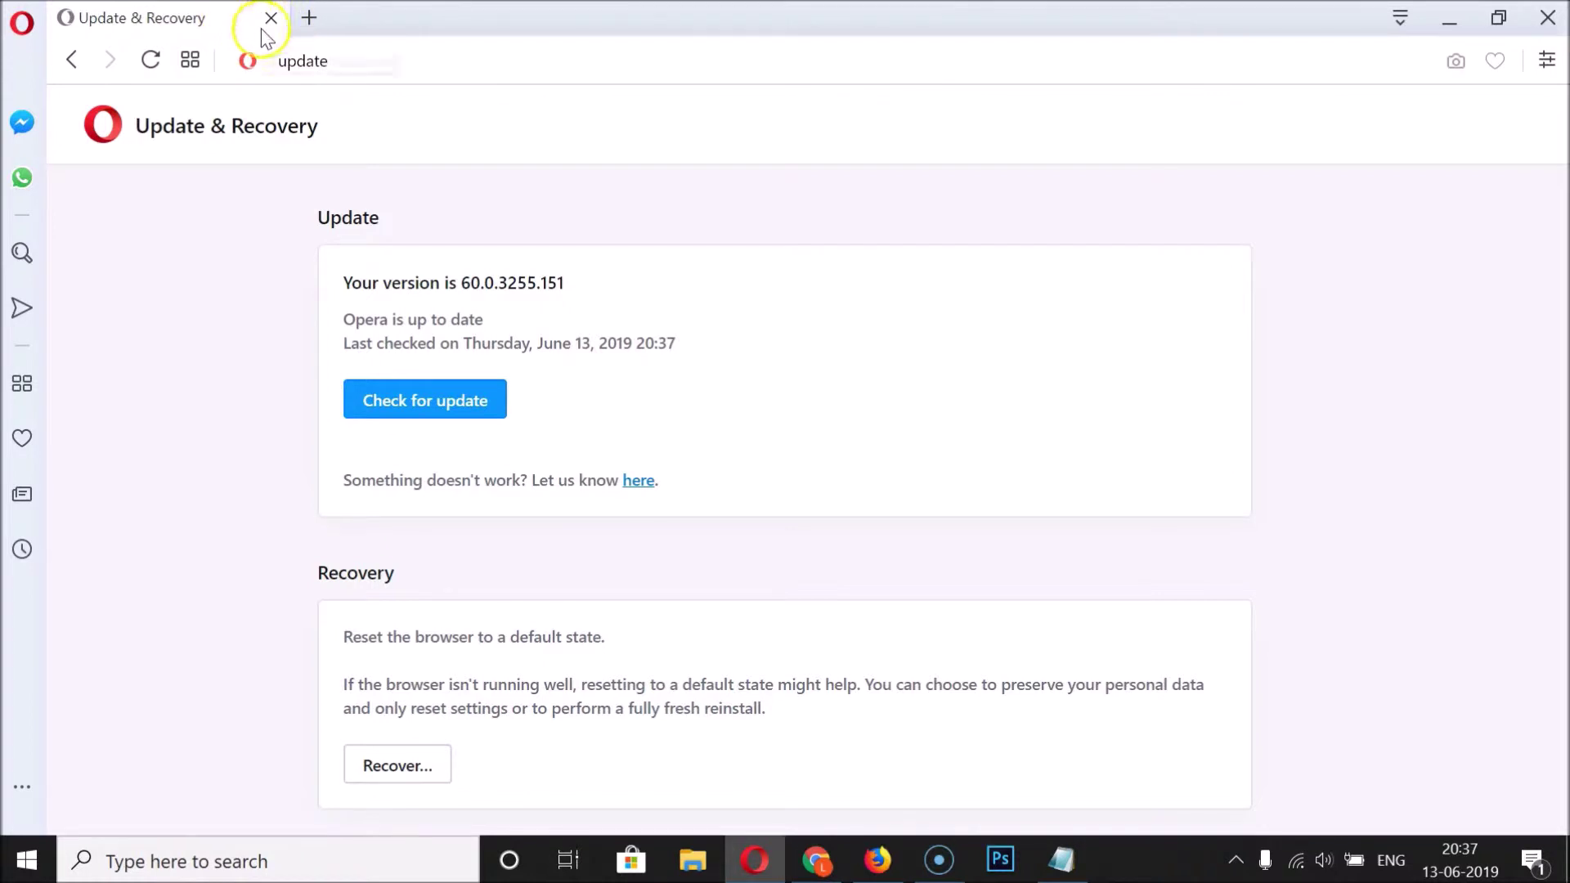
{"action": "left_click", "coordinate": [309, 18]}
{"action": "left_click", "coordinate": [270, 18]}
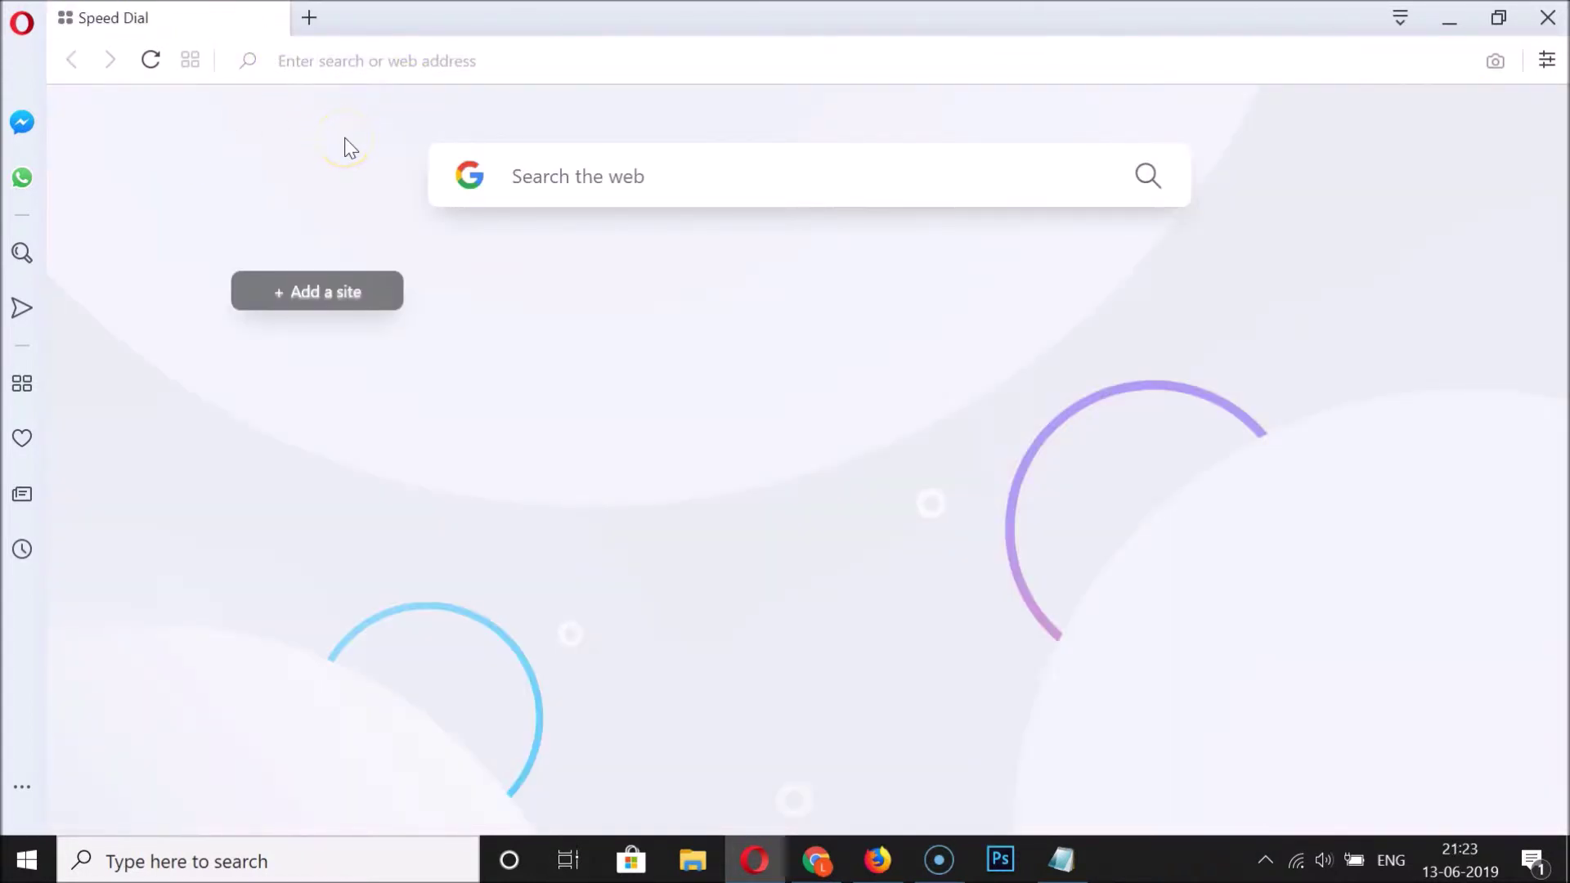
- Open a second Speed Dial tab and load google.com in the first tab
{"action": "left_click", "coordinate": [309, 18]}
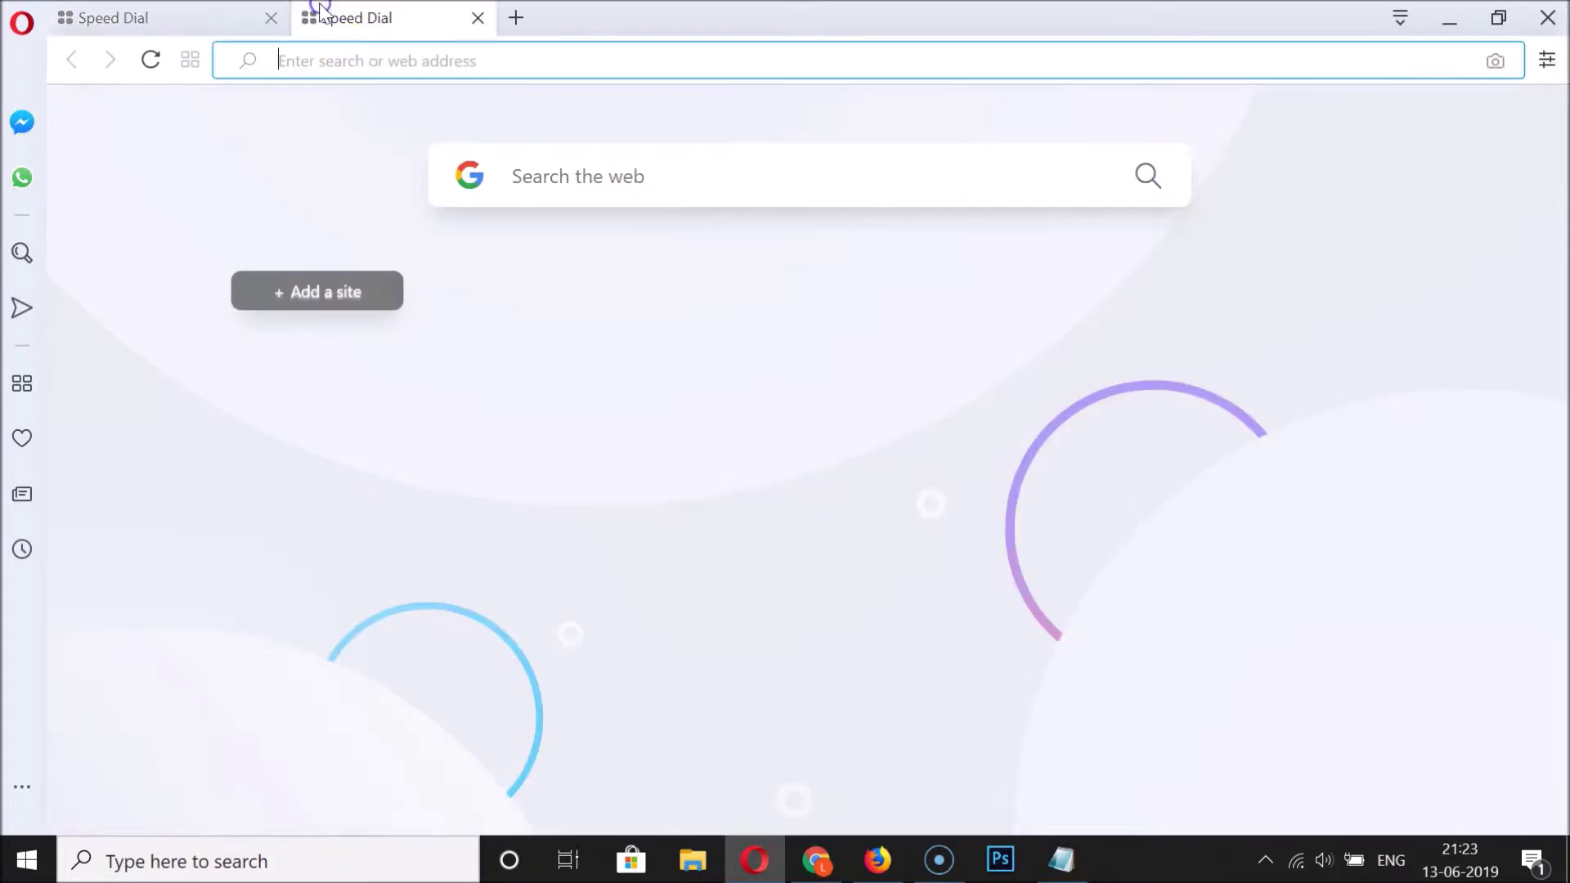
{"action": "left_click", "coordinate": [202, 18]}
{"action": "left_click", "coordinate": [357, 20]}
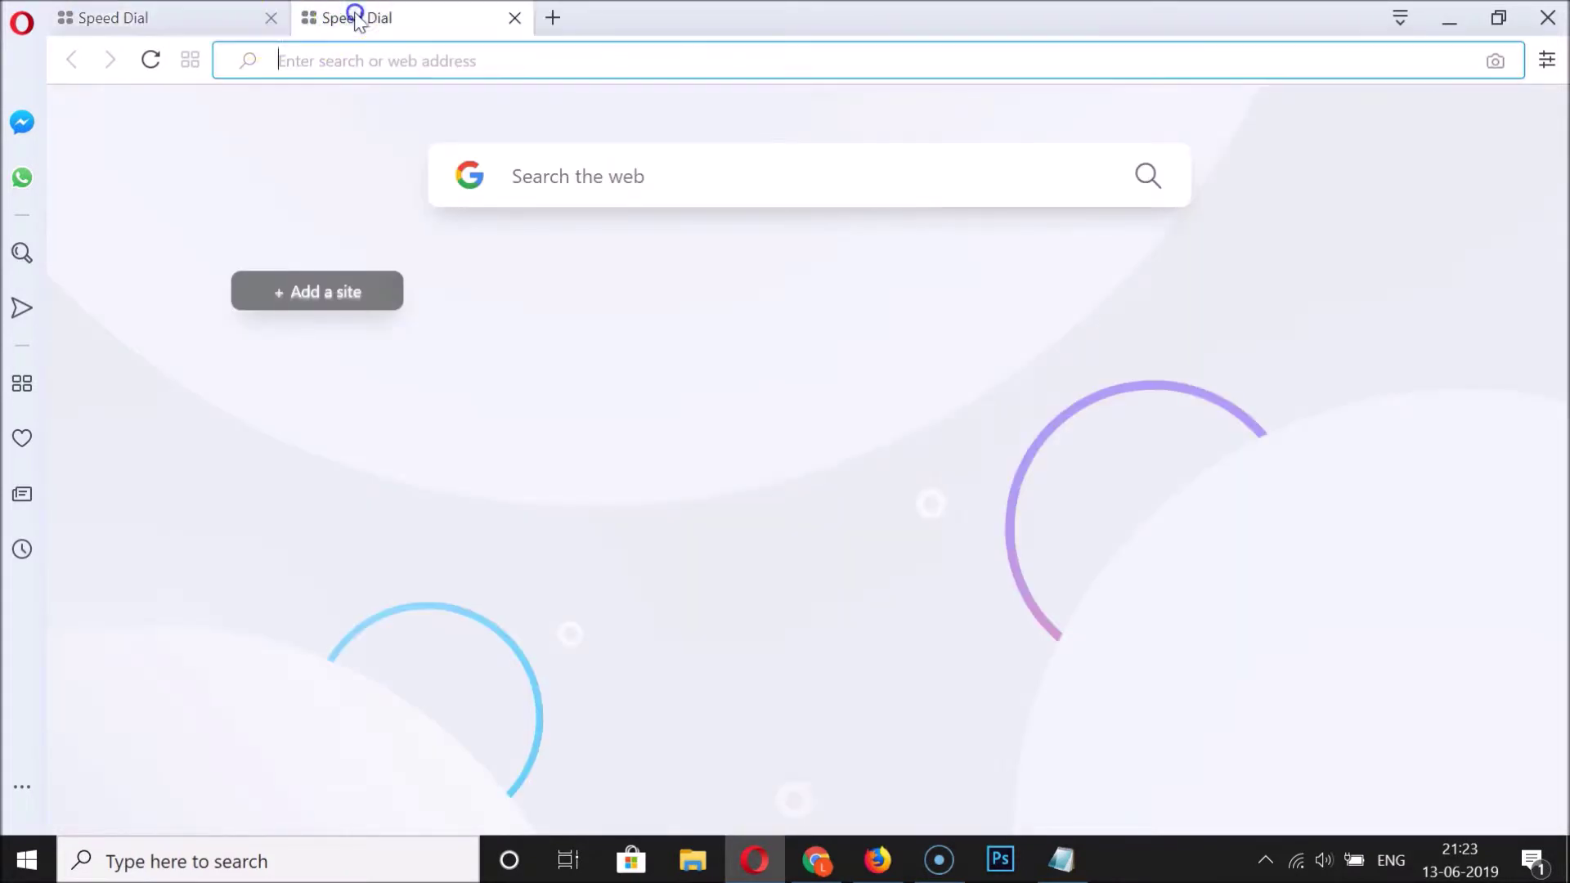
{"action": "left_click", "coordinate": [209, 20]}
{"action": "left_click", "coordinate": [329, 61]}
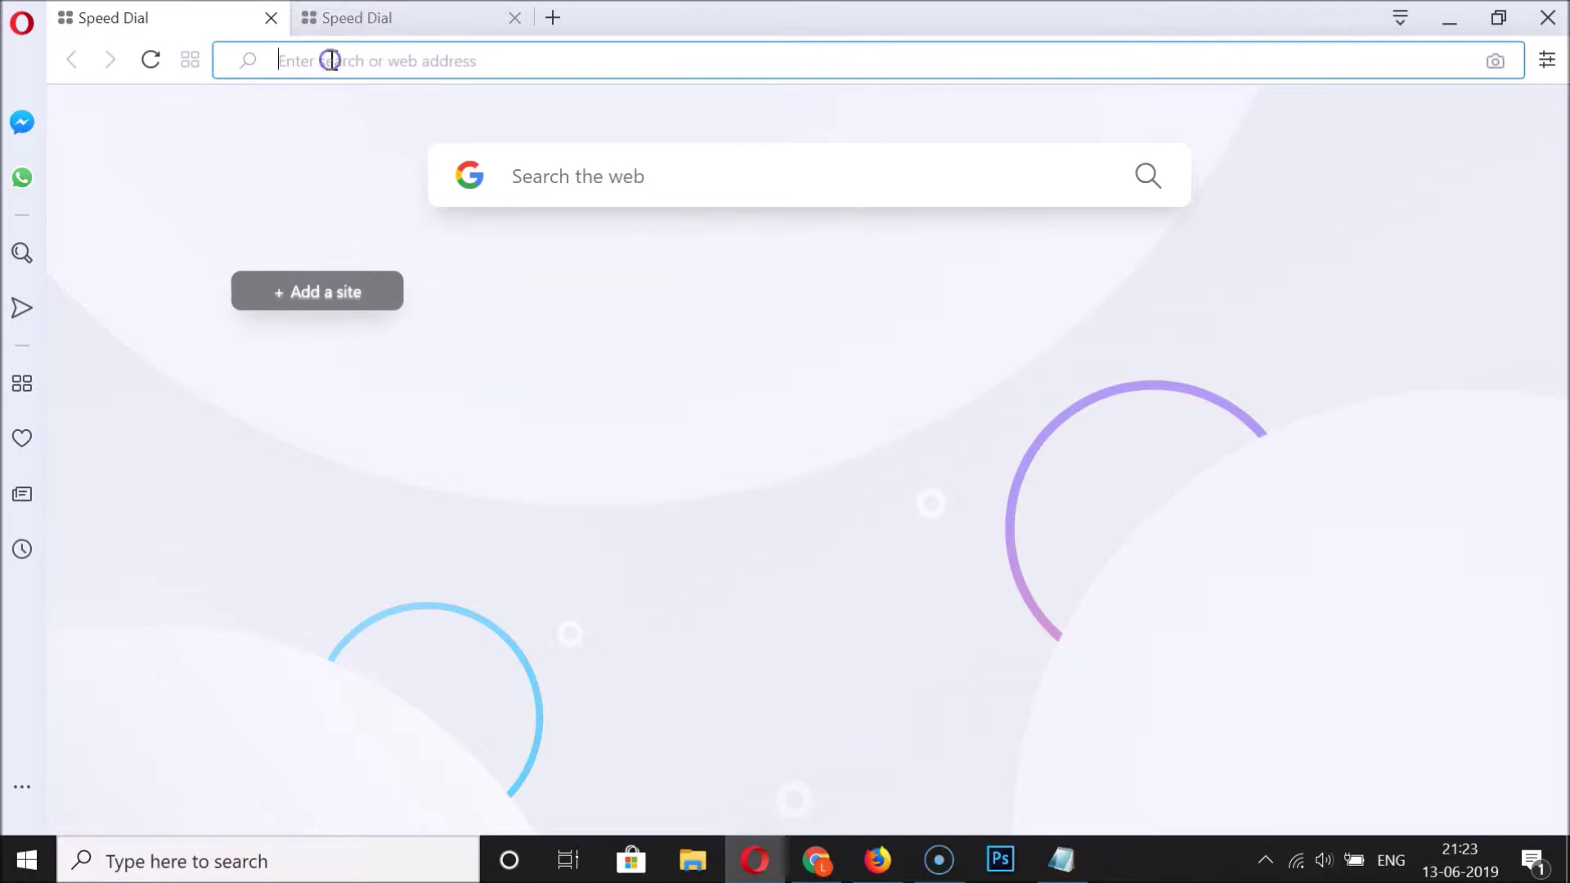
{"action": "type", "text": "google.com"}
{"action": "key", "text": "Return"}
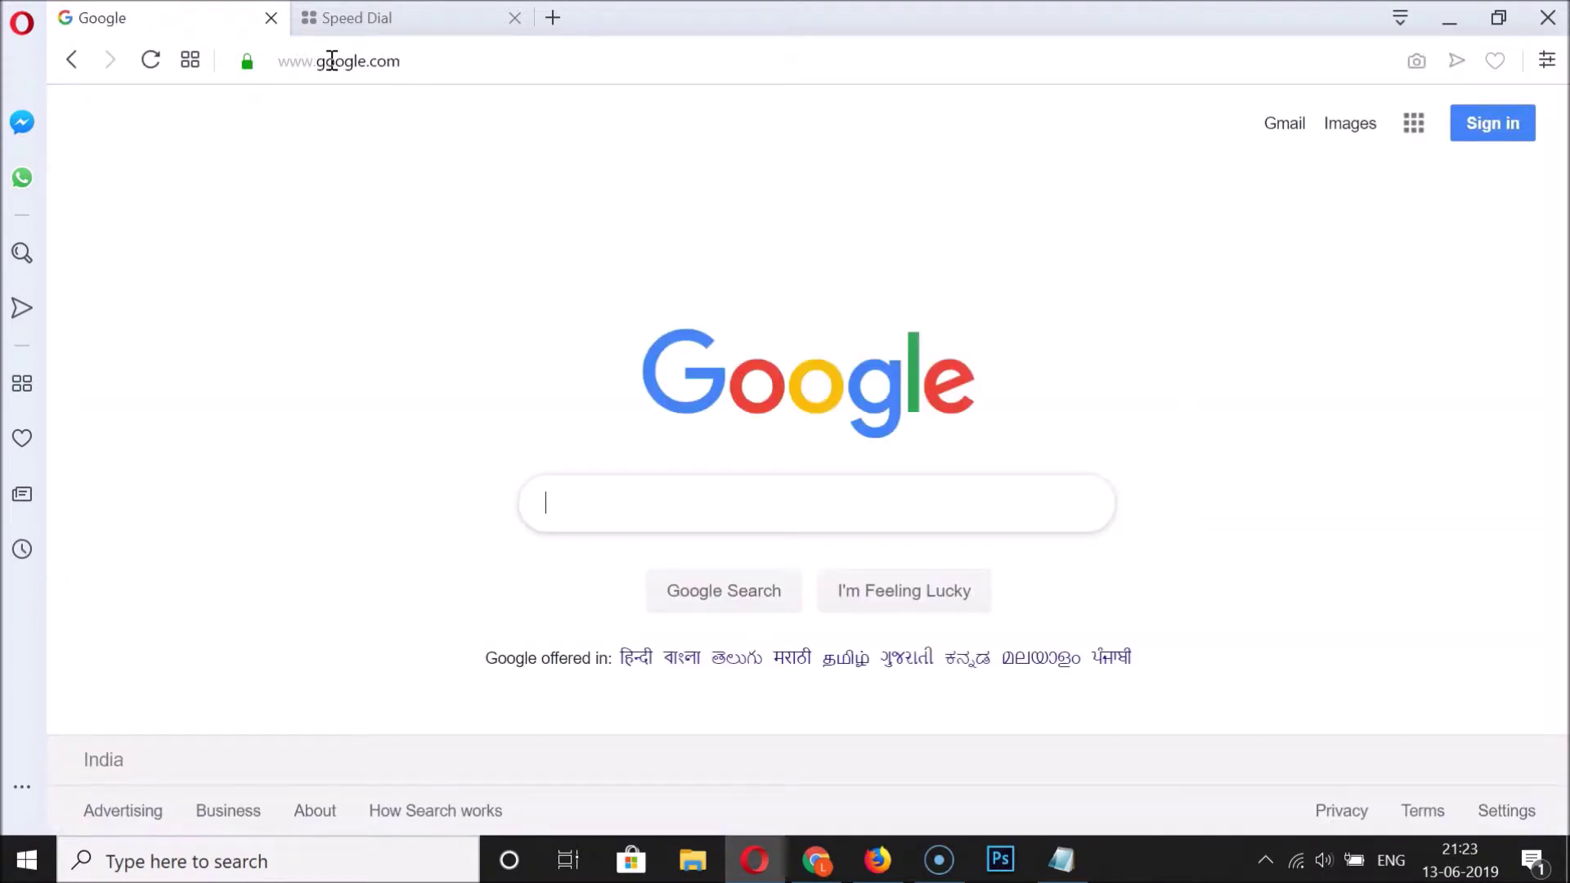
- Load duckduckgo.com in the second tab from the address-bar suggestion
{"action": "left_click", "coordinate": [377, 24]}
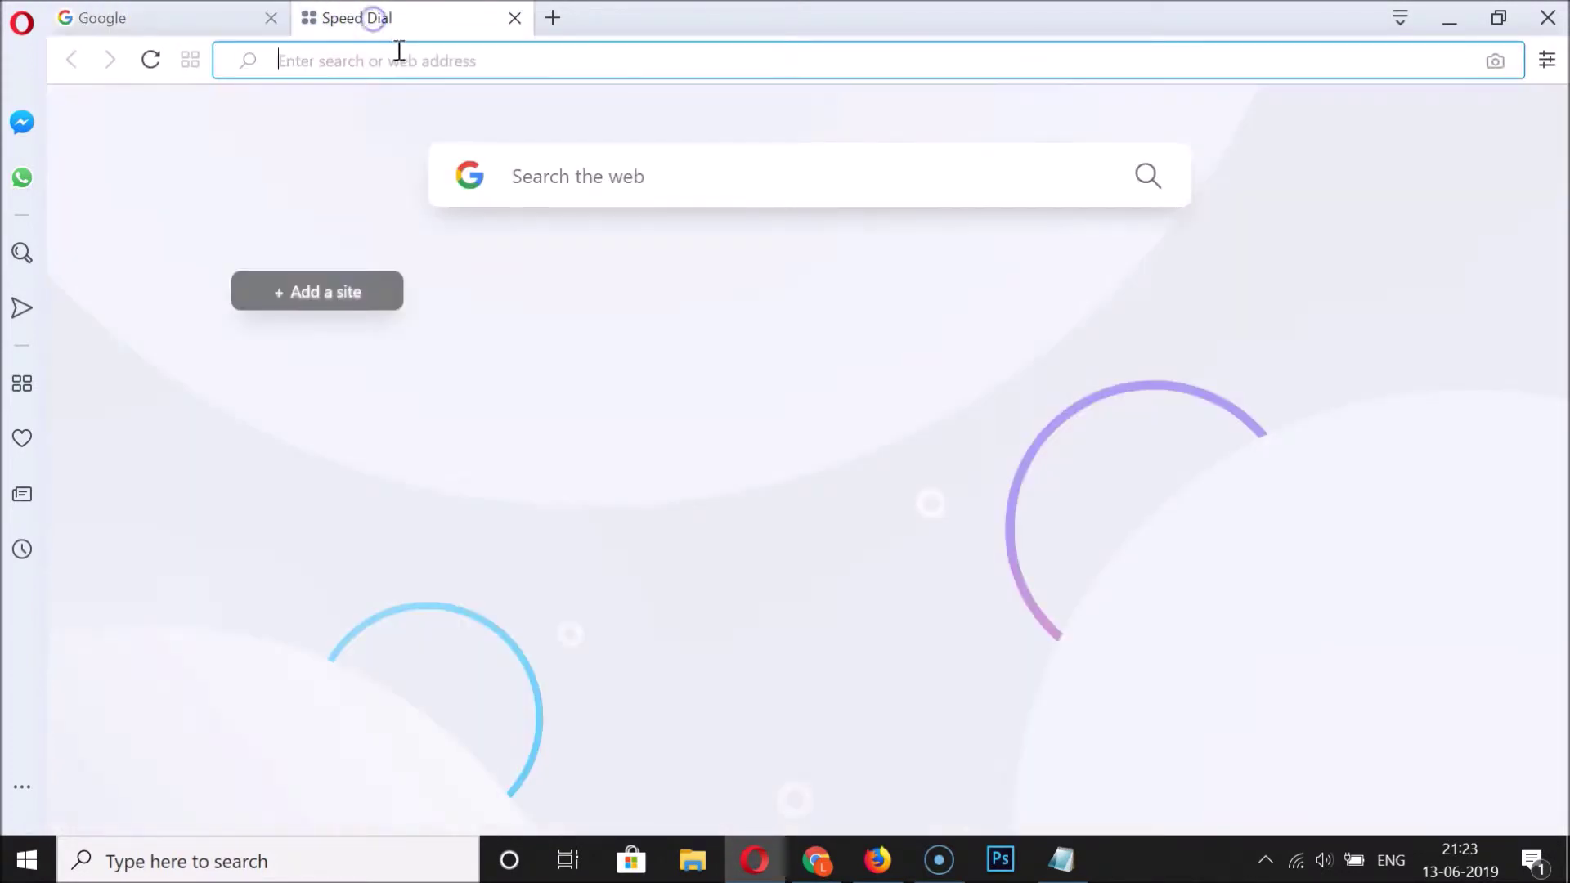
{"action": "left_click", "coordinate": [398, 53]}
{"action": "type", "text": "duckduckgo.com"}
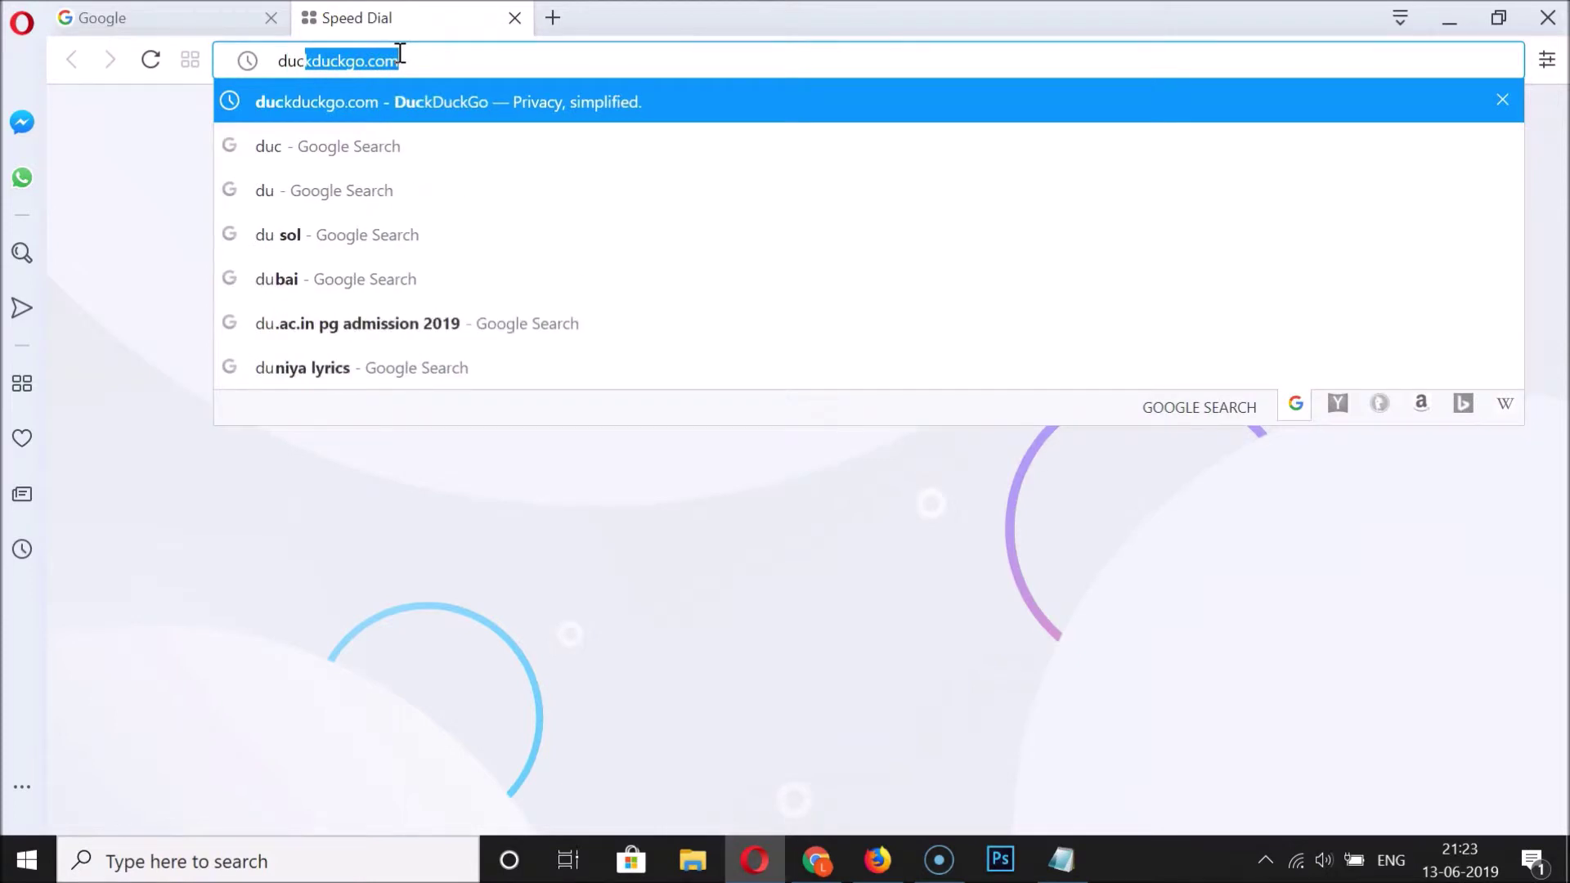
{"action": "key", "text": "Return"}
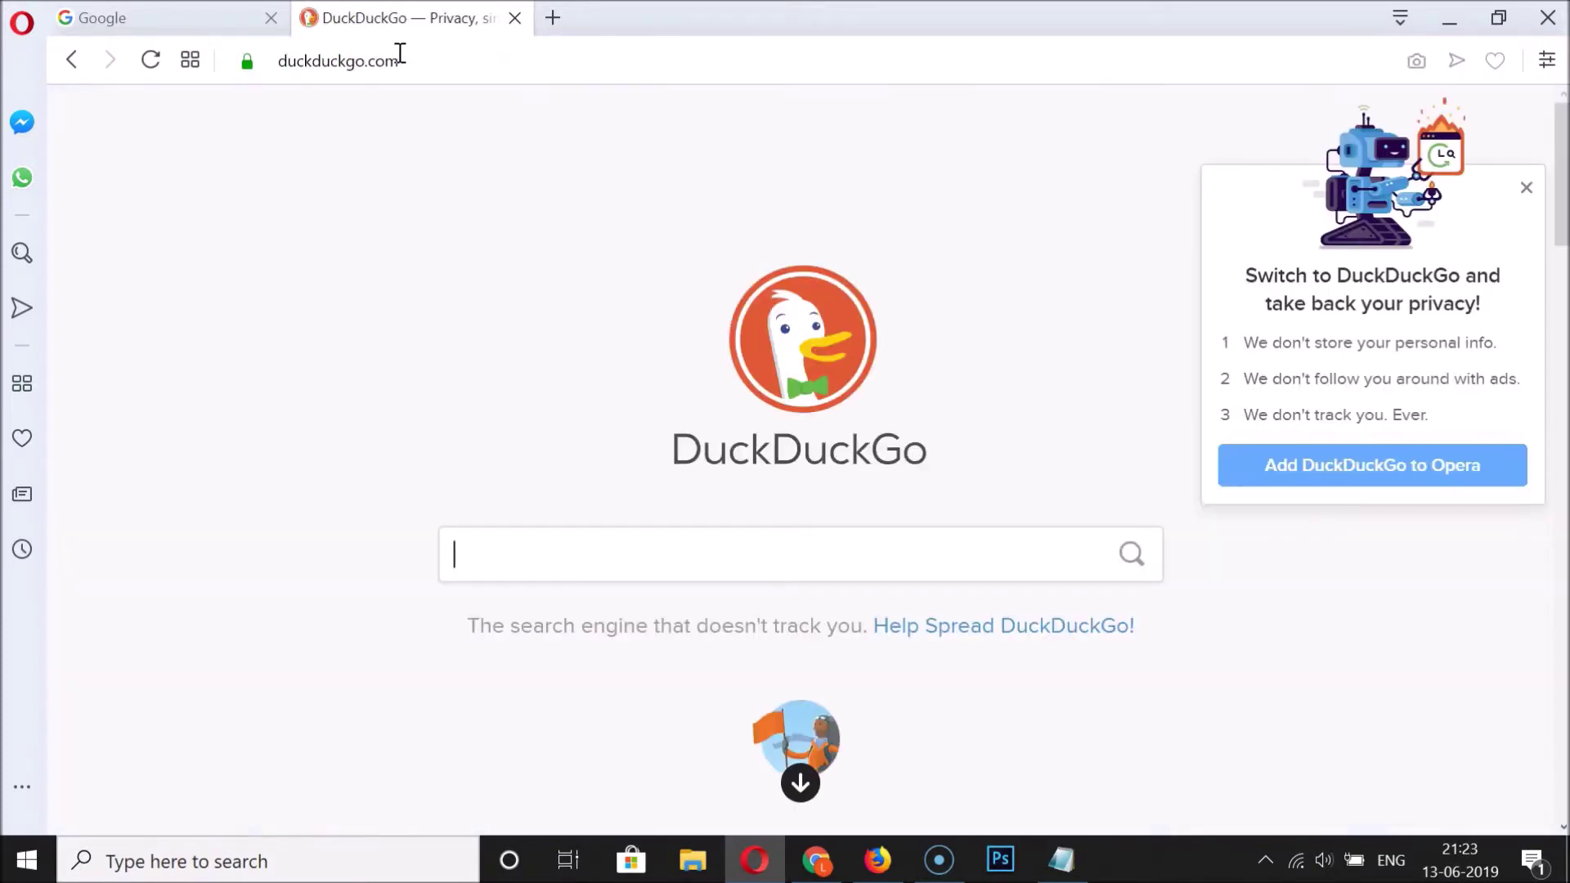
- Switch between the Google and DuckDuckGo tabs, then close the Opera window
{"action": "left_click", "coordinate": [228, 31]}
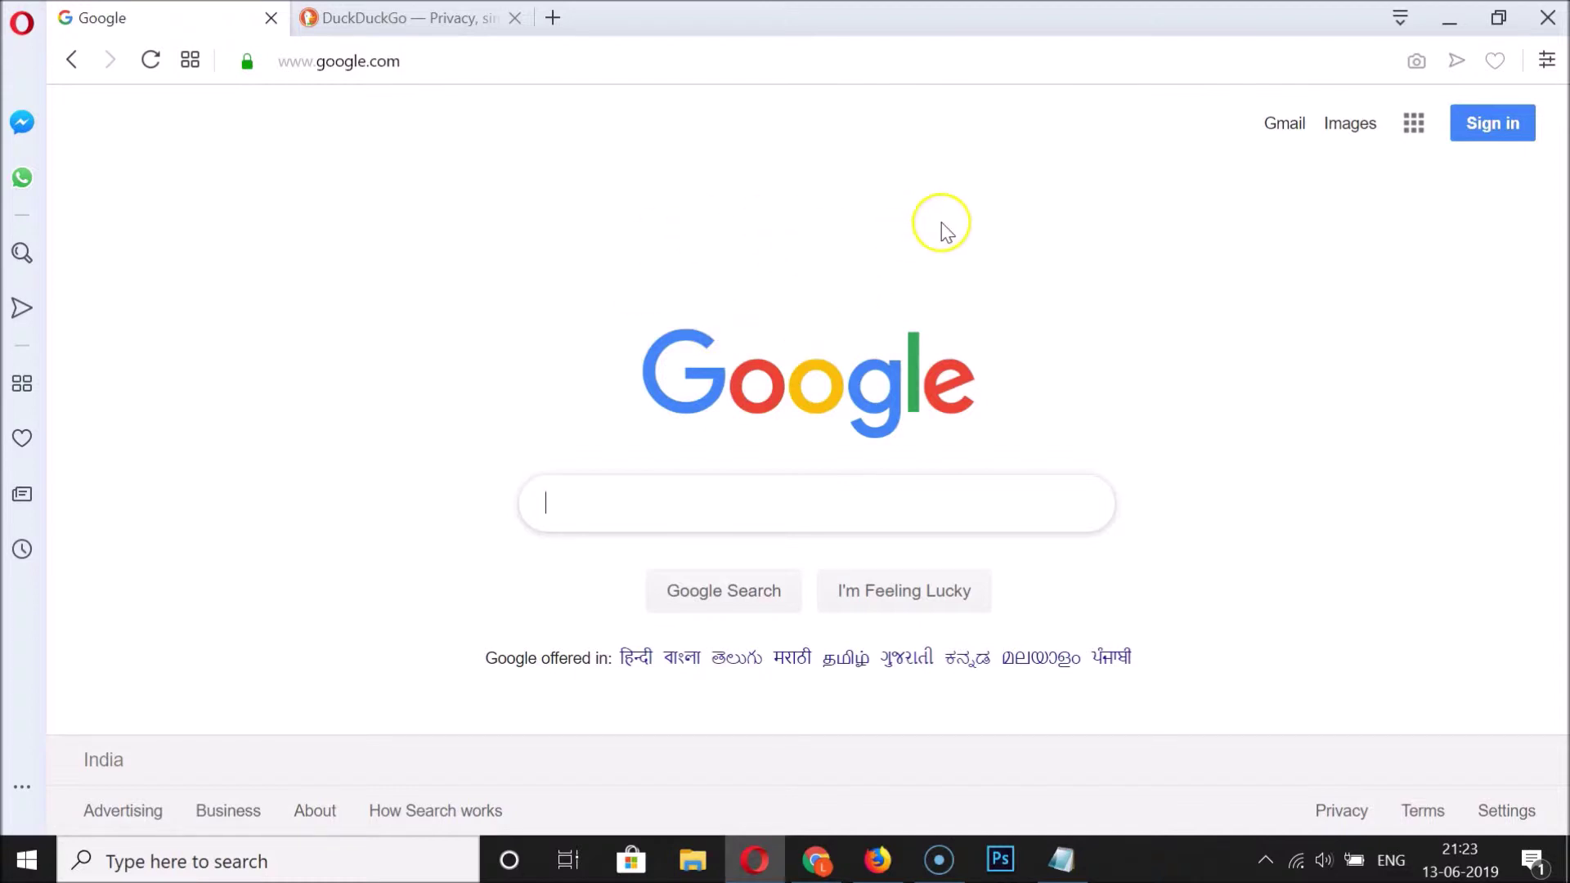
{"action": "left_click", "coordinate": [403, 18]}
{"action": "left_click", "coordinate": [238, 16]}
{"action": "left_click", "coordinate": [307, 22]}
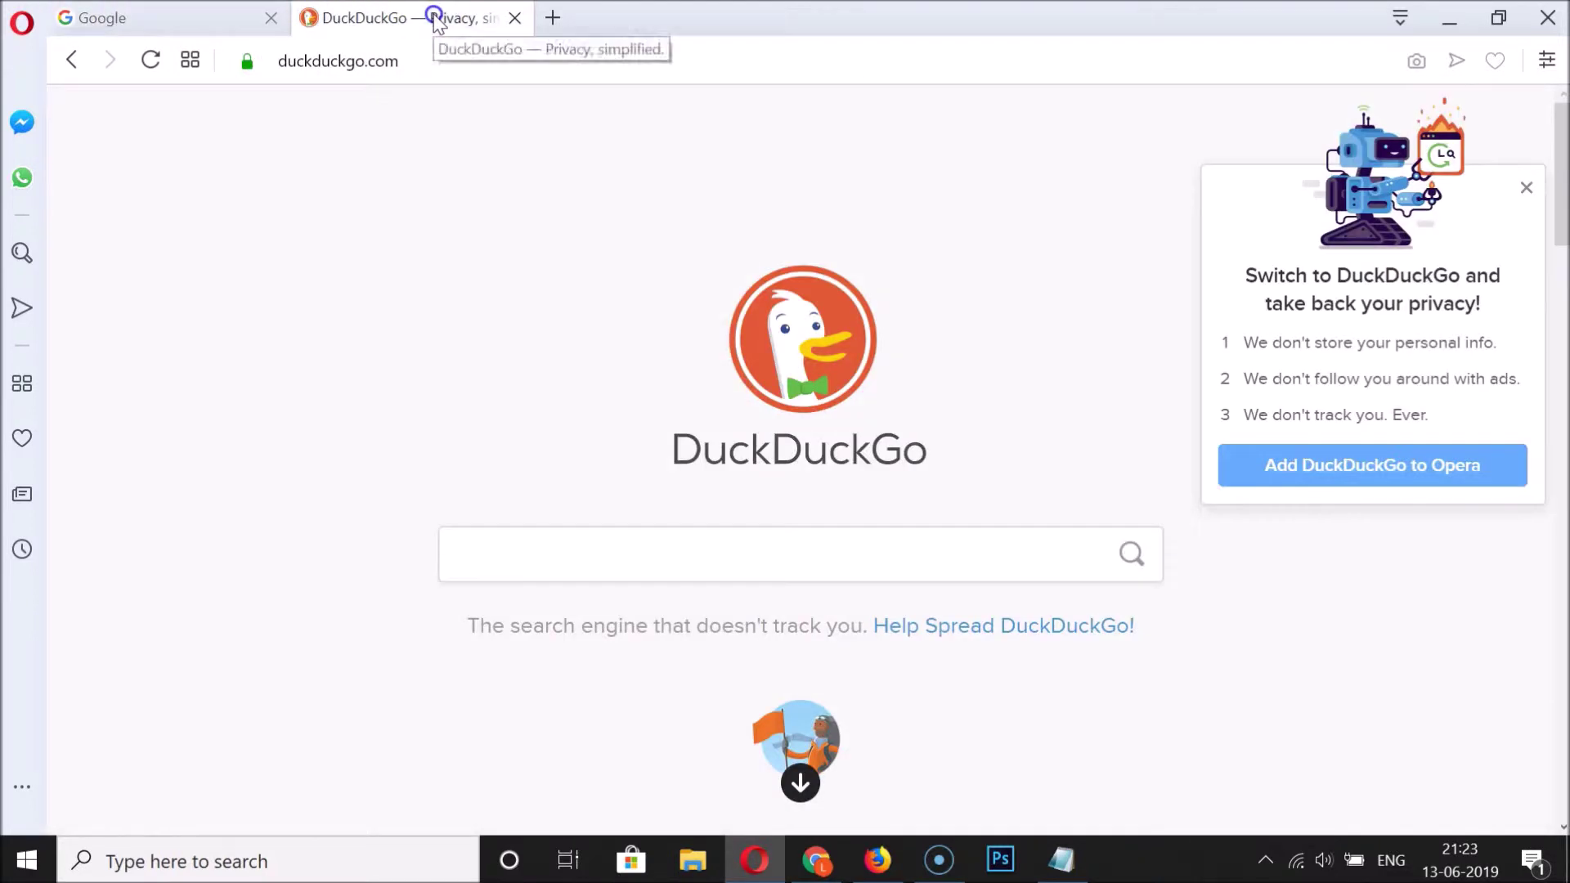
{"action": "left_click", "coordinate": [1553, 16]}
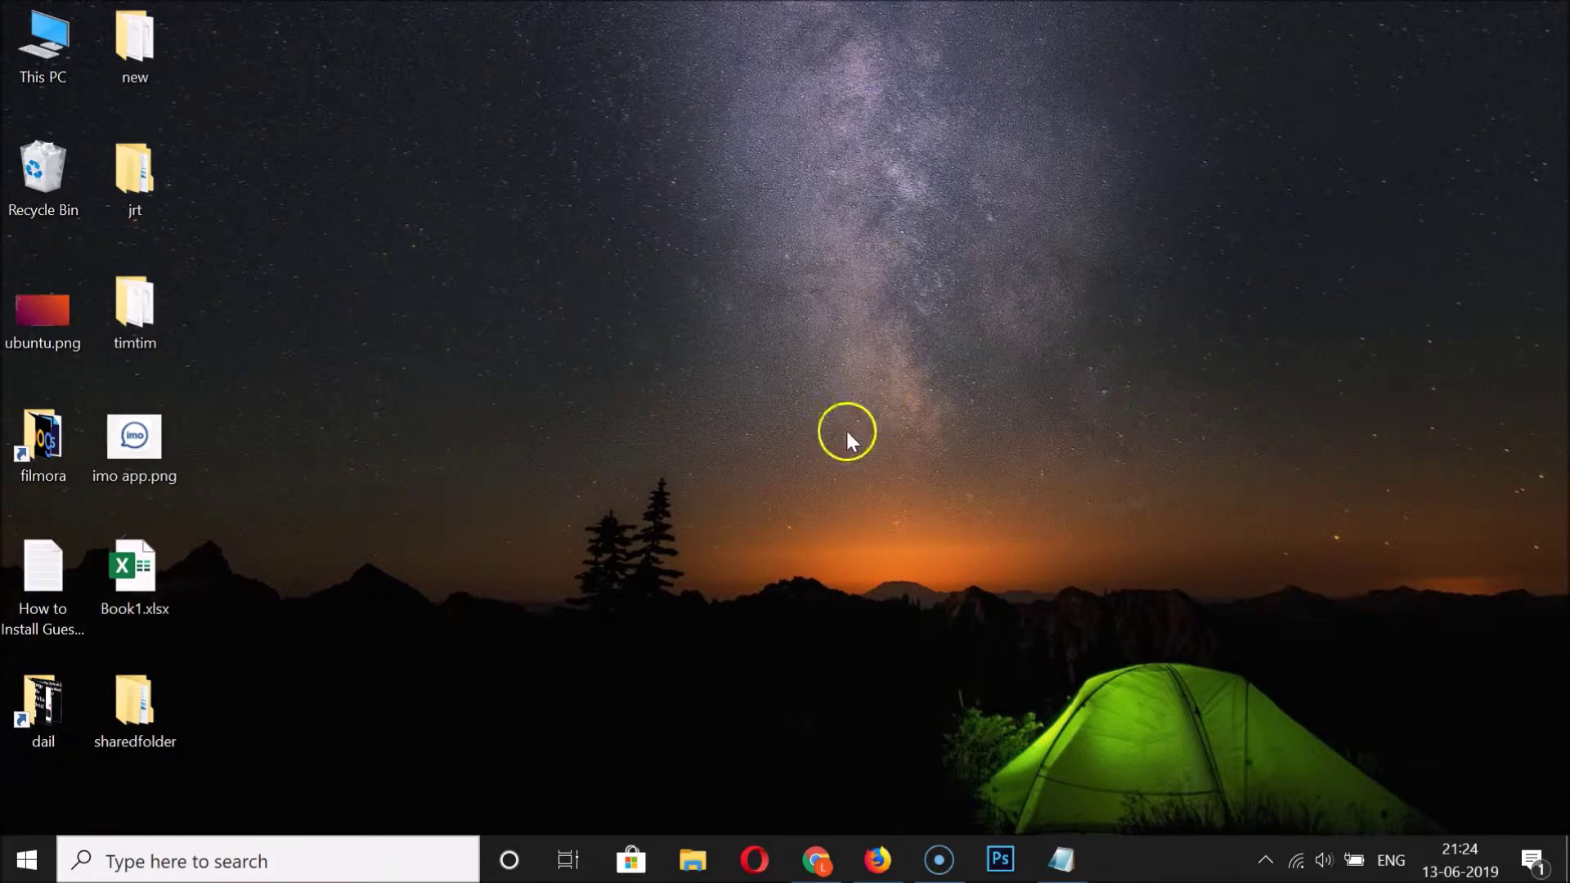
- Relaunch Opera from the taskbar and open its O menu
{"action": "left_click", "coordinate": [754, 859]}
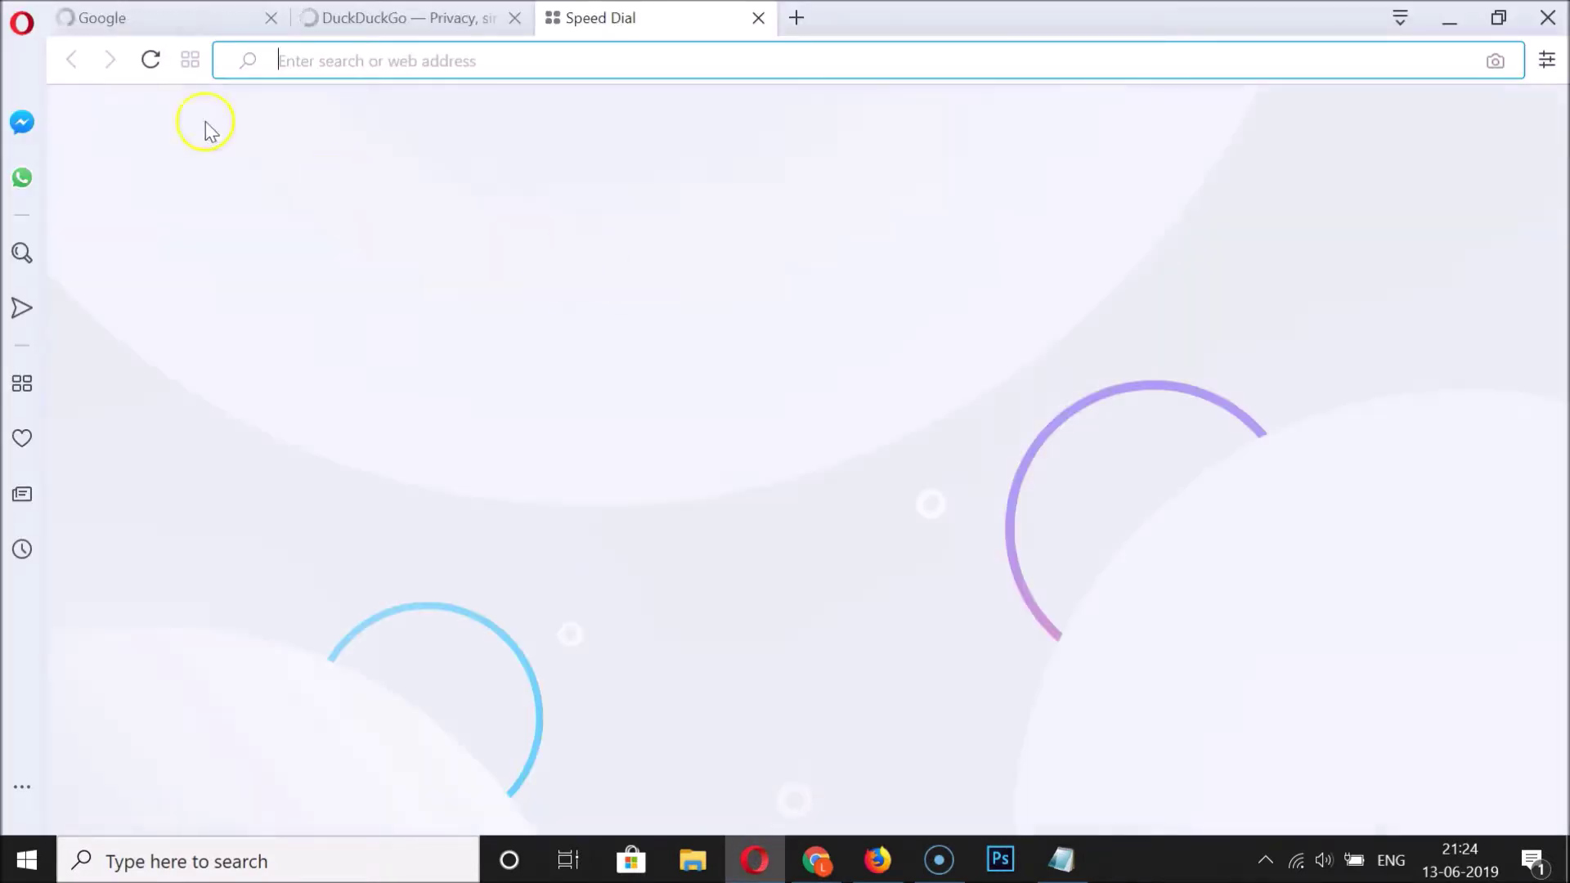
{"action": "left_click", "coordinate": [22, 25]}
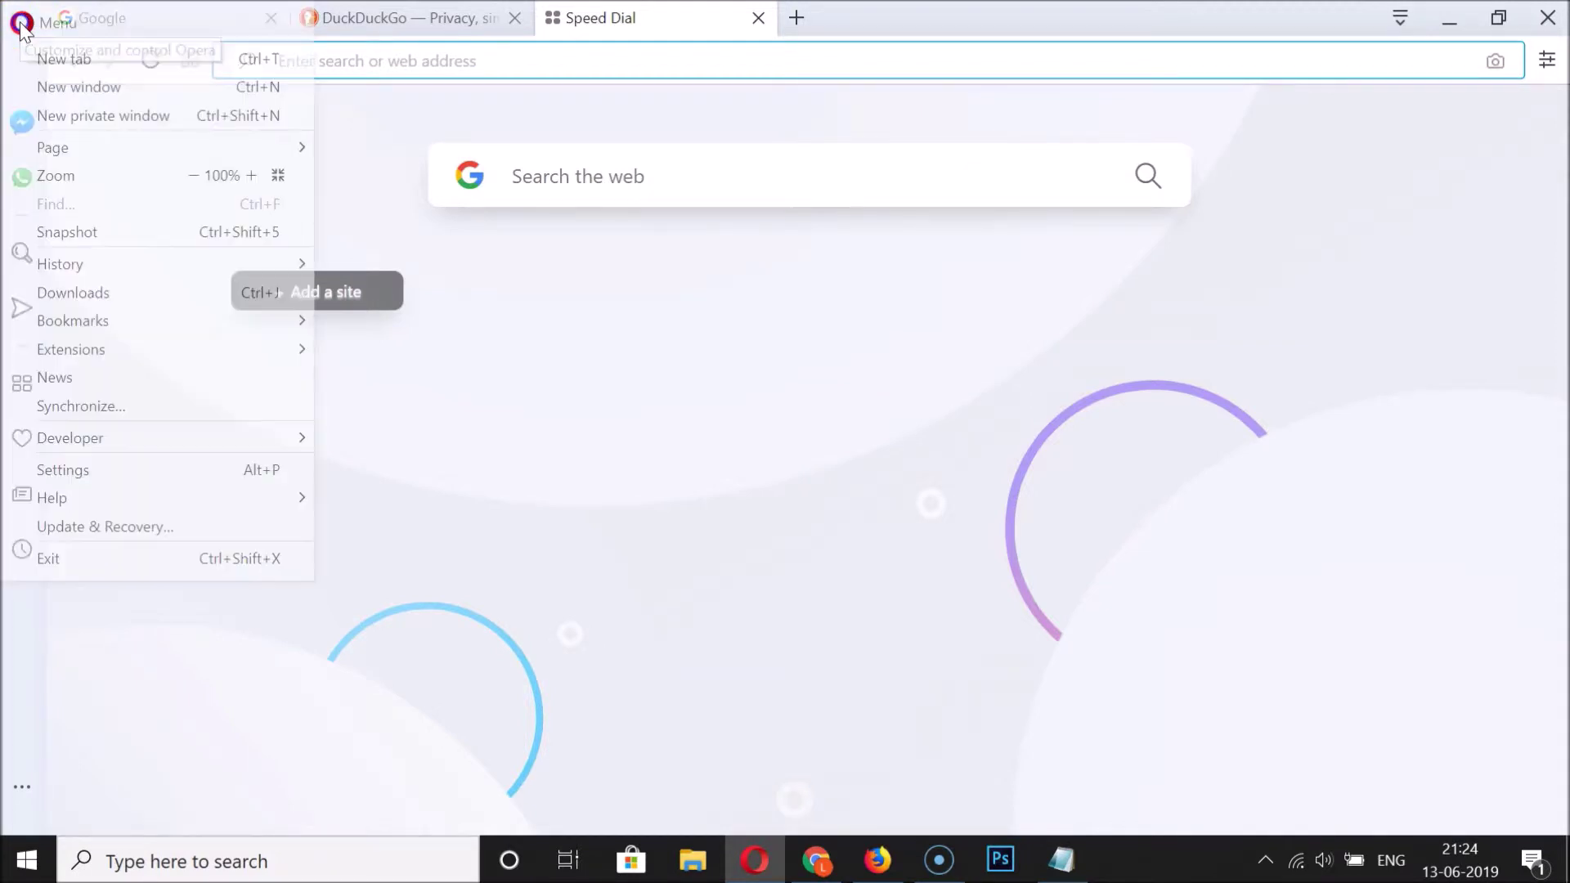
- Open Settings, expand Advanced, and scroll to the 'Warn on closing window with multiple tabs' toggle
{"action": "left_click", "coordinate": [133, 472]}
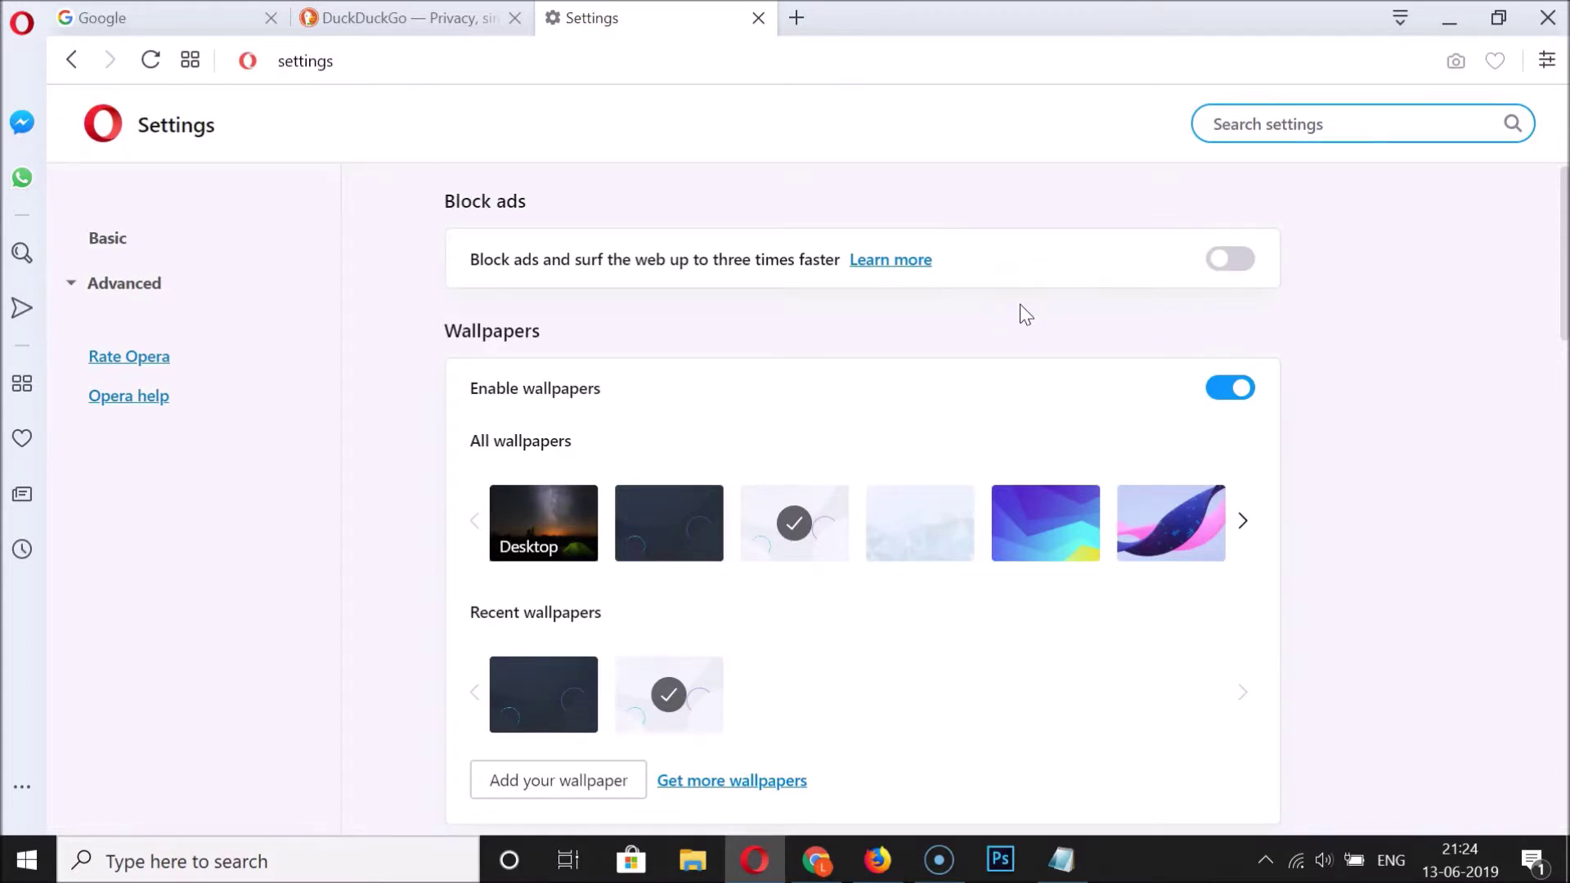
{"action": "scroll", "coordinate": [1019, 305], "scroll_direction": "down", "scroll_amount": 20}
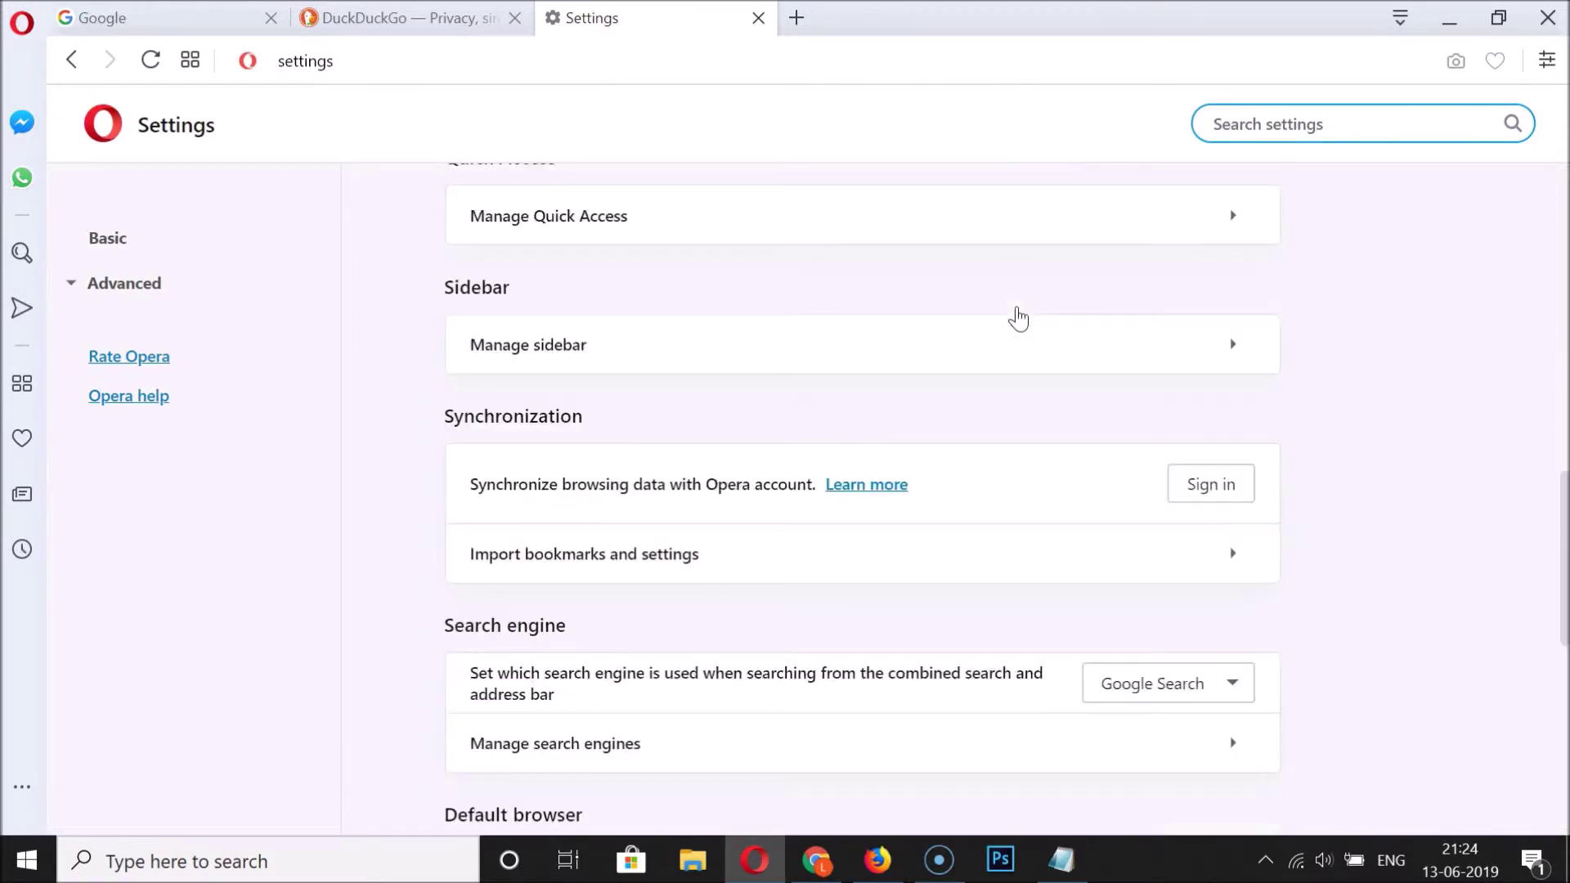
{"action": "left_click", "coordinate": [855, 730]}
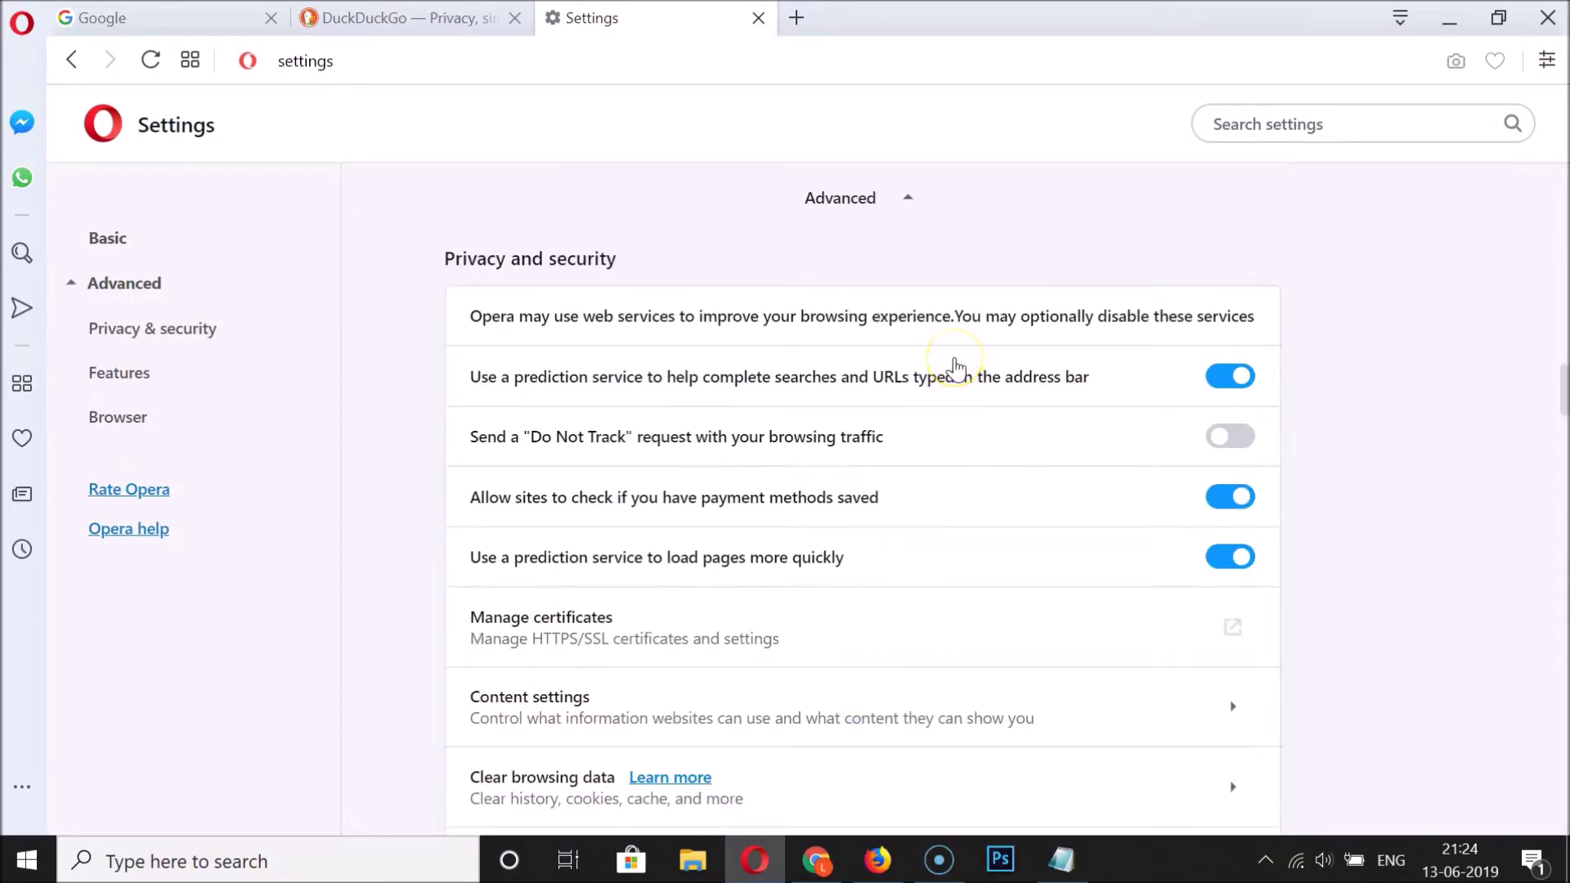
{"action": "scroll", "coordinate": [956, 369], "scroll_direction": "down", "scroll_amount": 20}
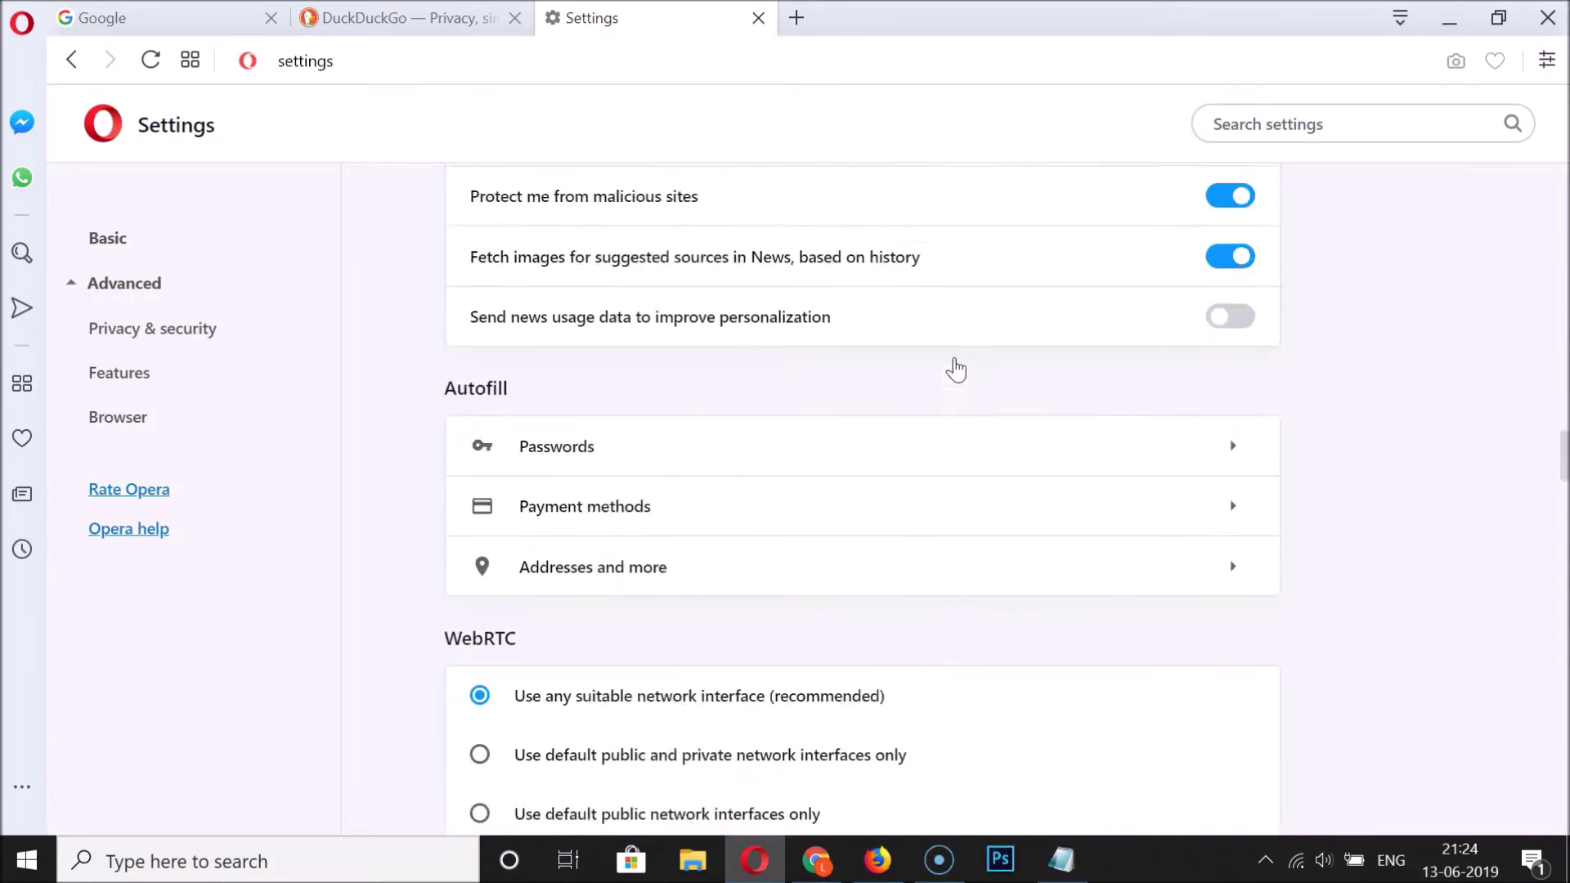
{"action": "scroll", "coordinate": [955, 369], "scroll_direction": "down", "scroll_amount": 20}
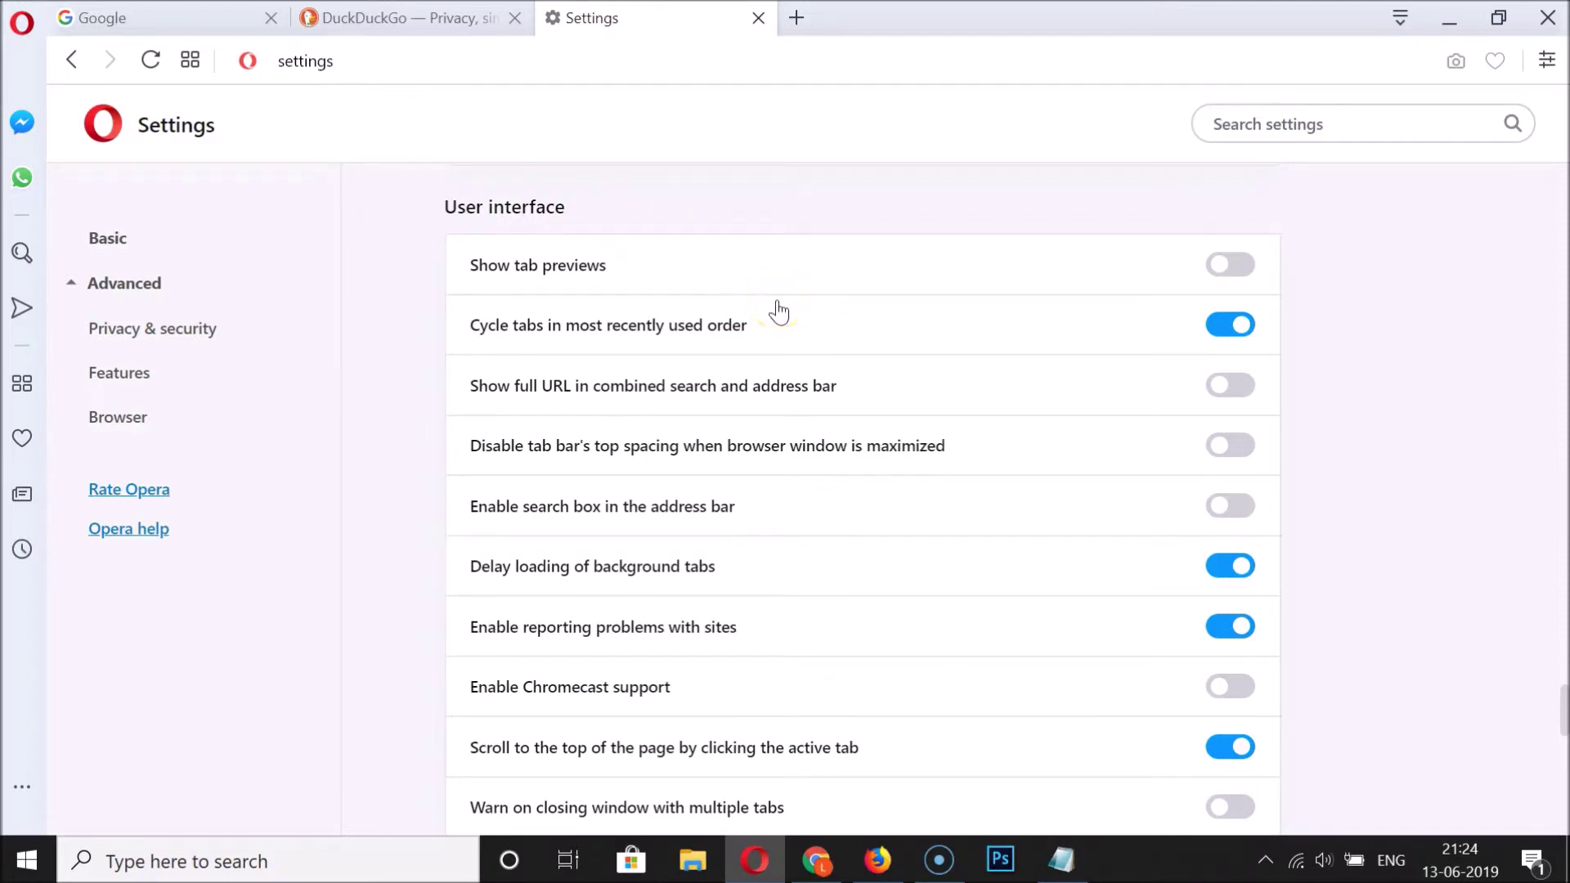
{"action": "scroll", "coordinate": [778, 311], "scroll_direction": "down", "scroll_amount": 5}
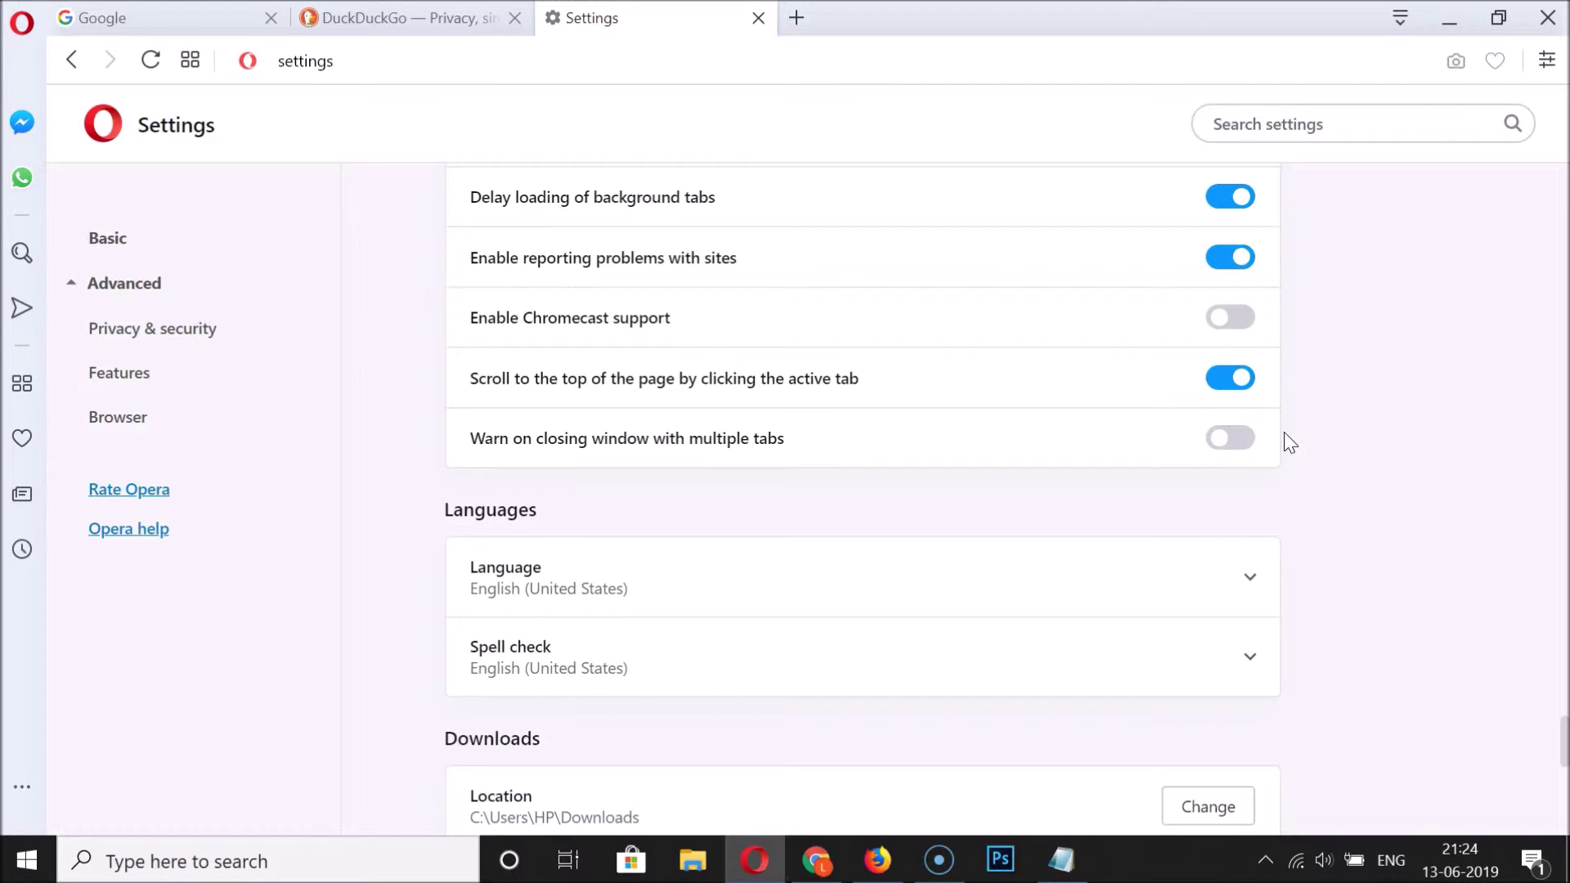
- Turn on 'Warn on closing window with multiple tabs', then close the three-tab window to test it
{"action": "left_click", "coordinate": [1252, 445]}
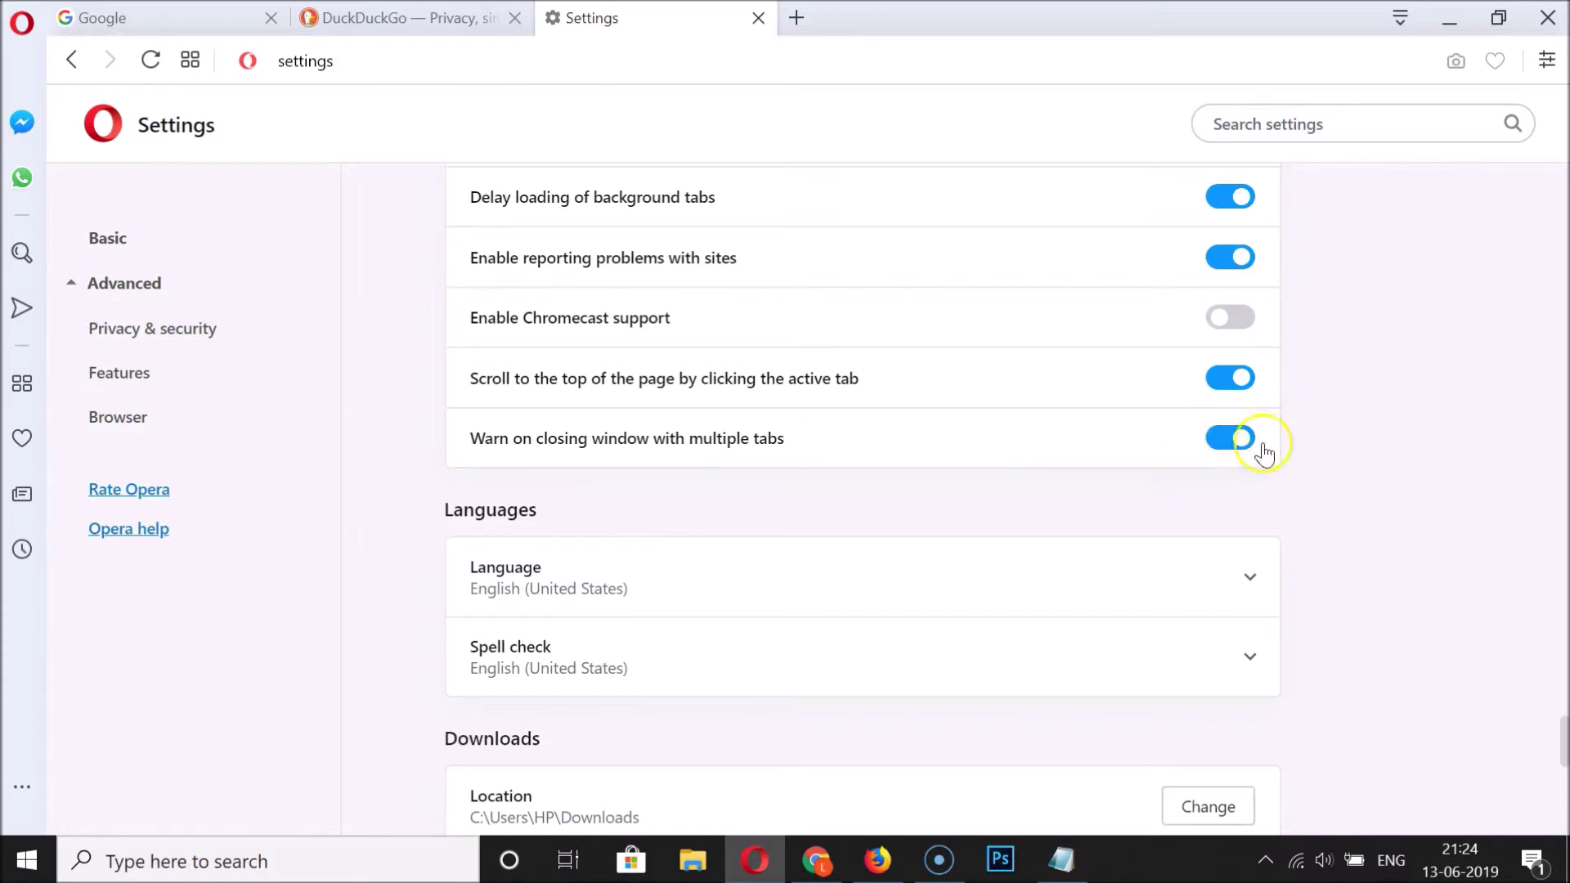
{"action": "left_click", "coordinate": [411, 18]}
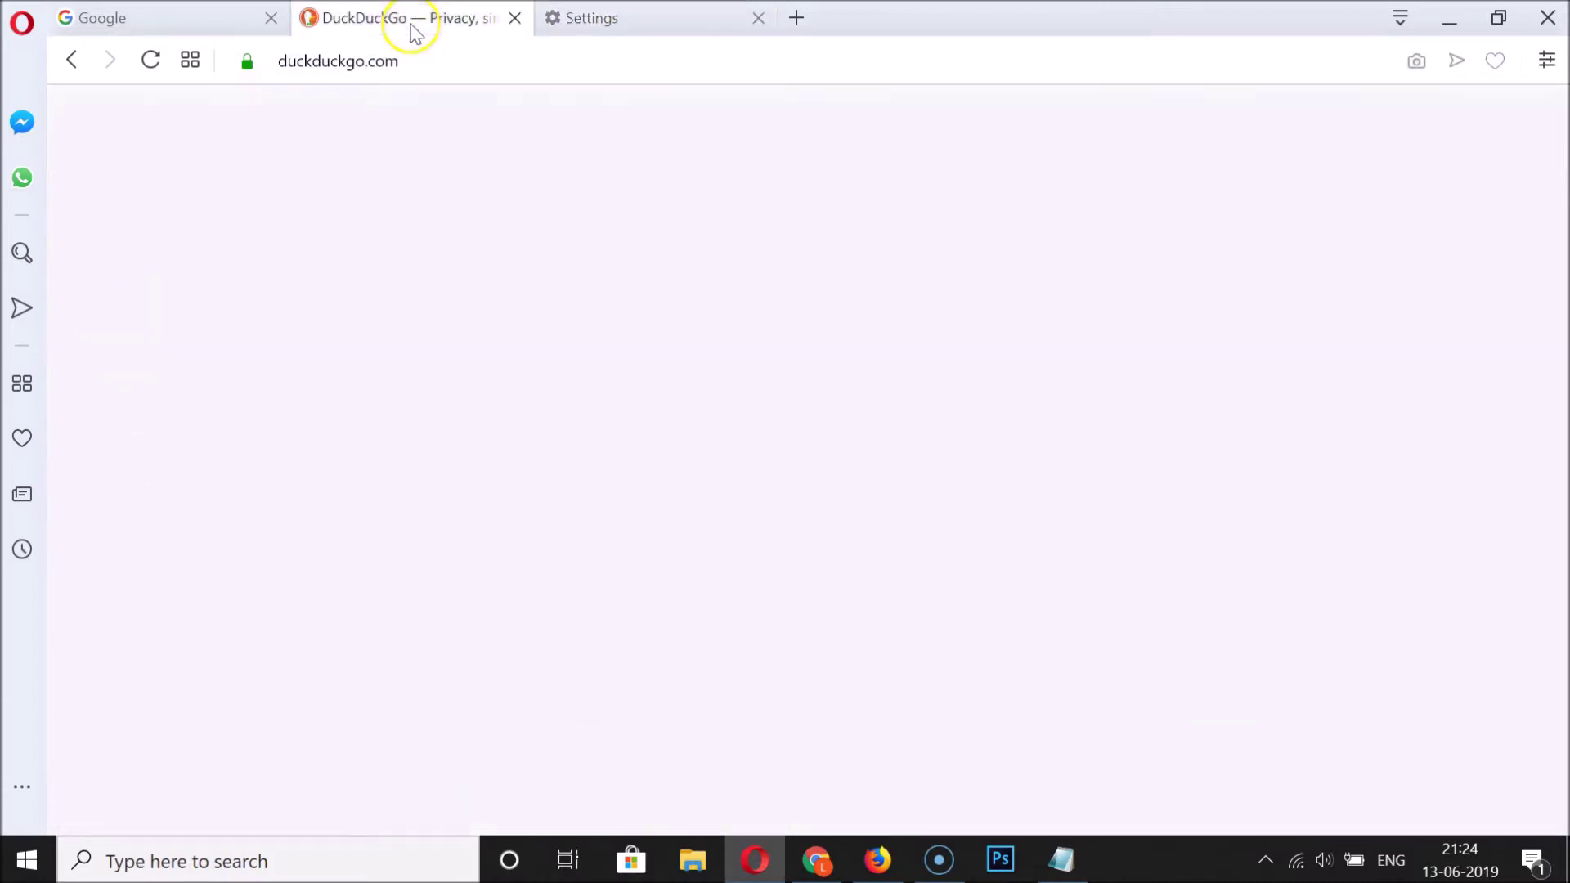
{"action": "left_click", "coordinate": [198, 17]}
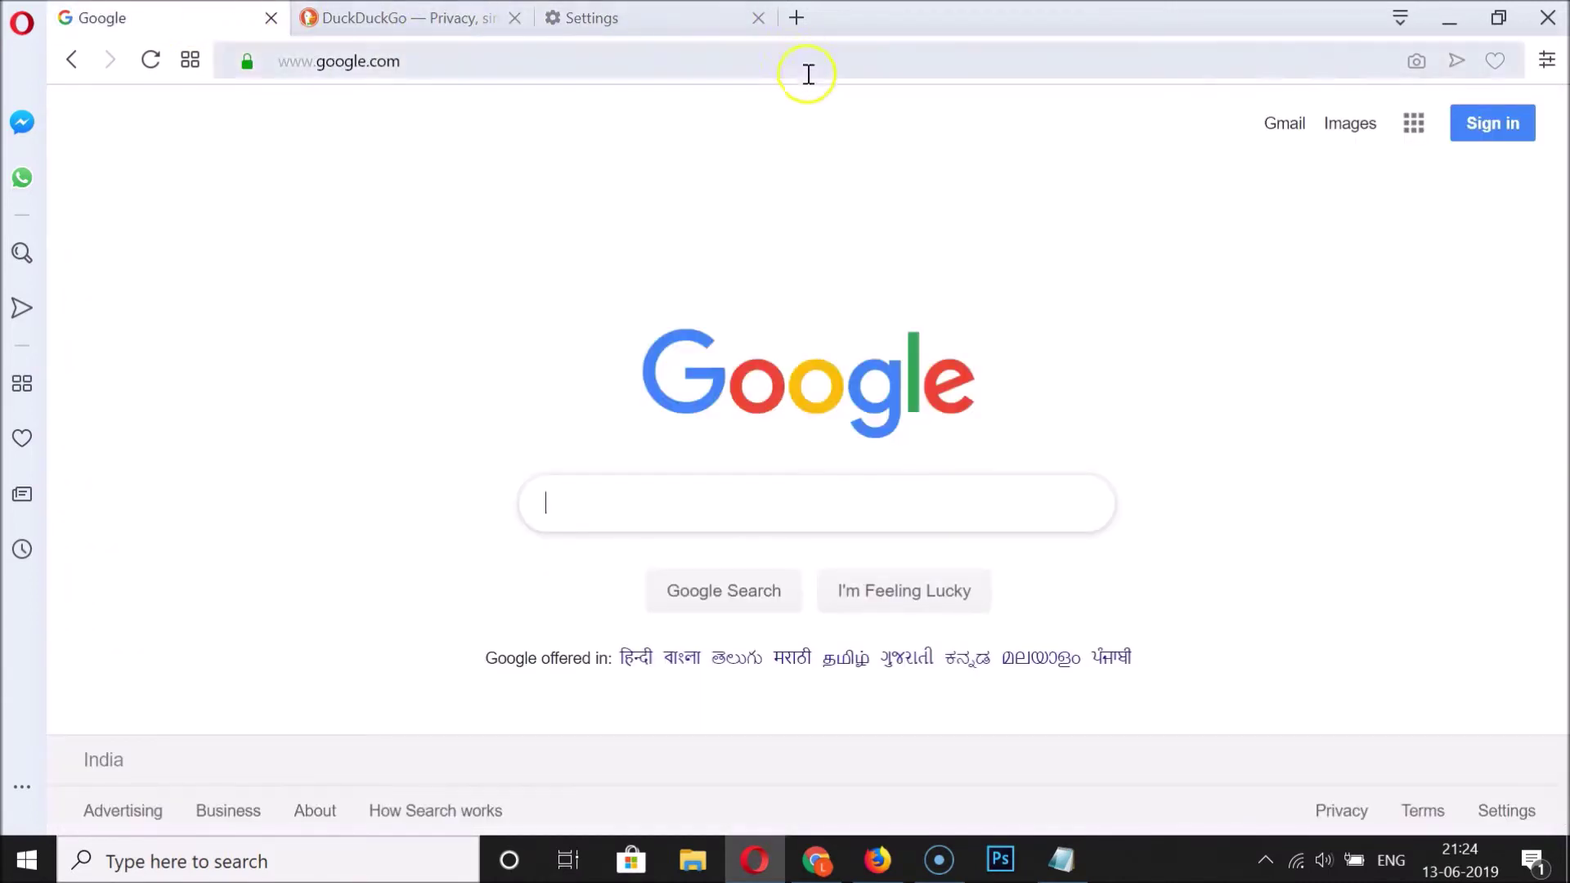
{"action": "left_click", "coordinate": [712, 18]}
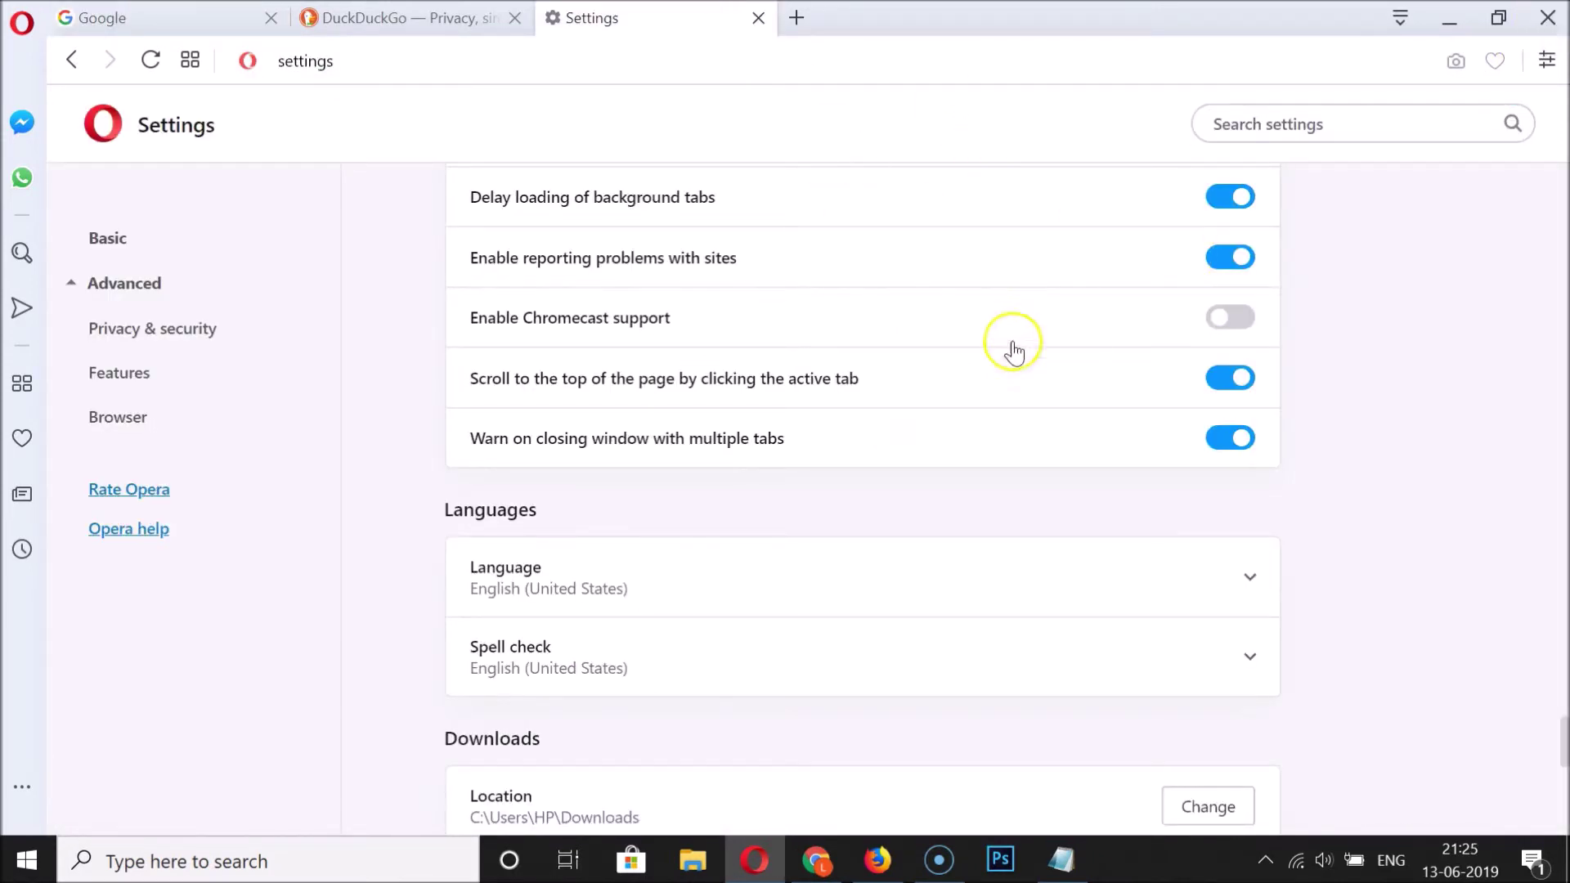
{"action": "left_click", "coordinate": [1547, 18]}
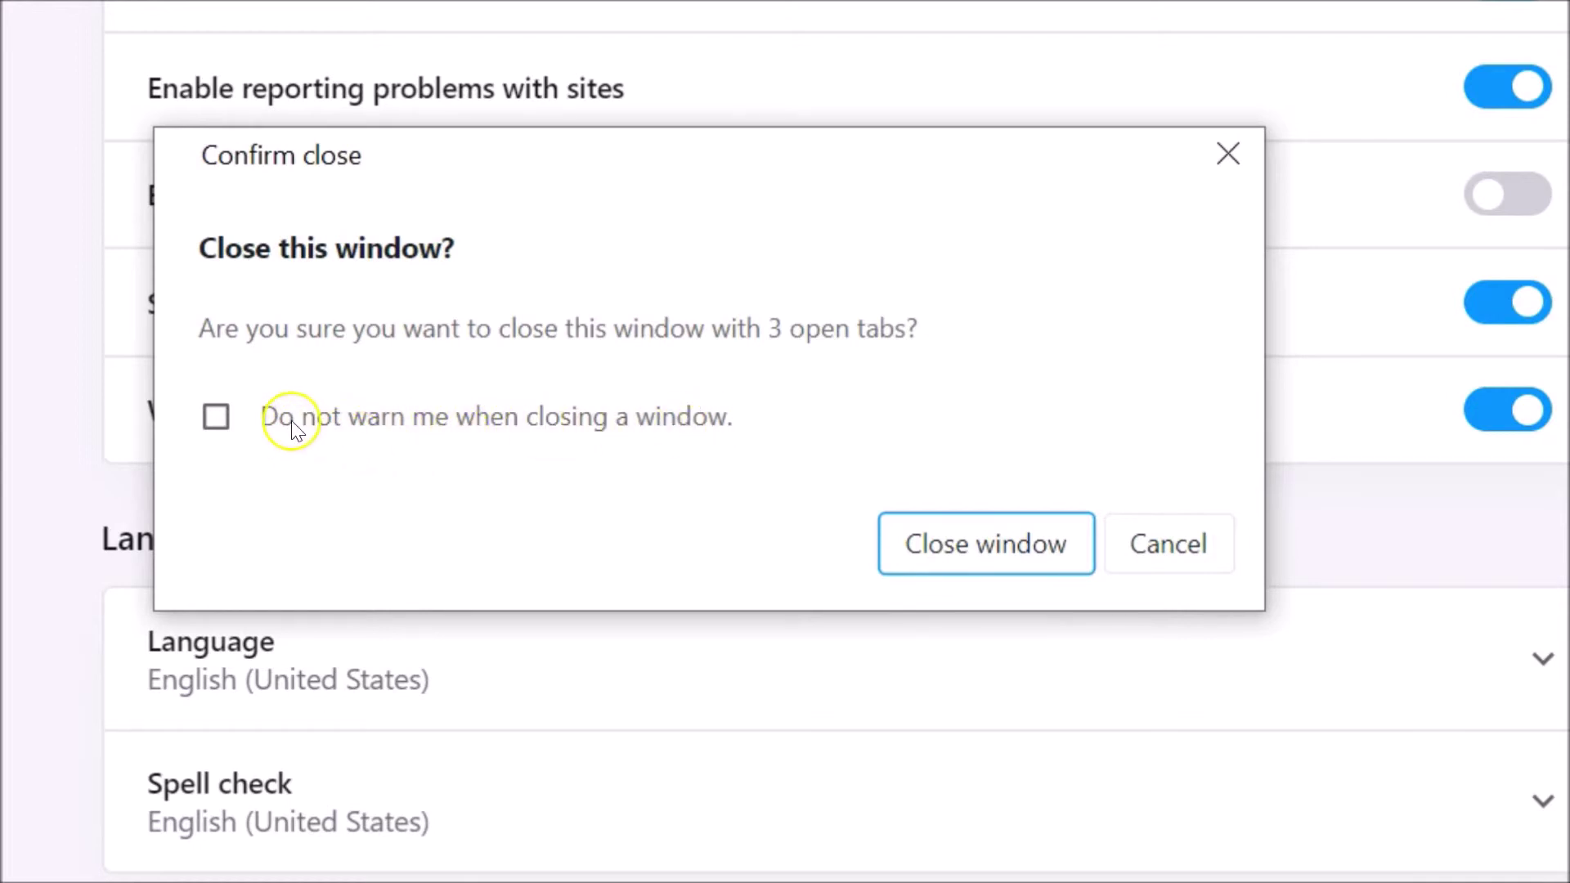
- Close the 3-tab window, leaving 'Do not warn me when closing a window' unticked
{"action": "left_click", "coordinate": [239, 422]}
{"action": "left_click", "coordinate": [352, 427]}
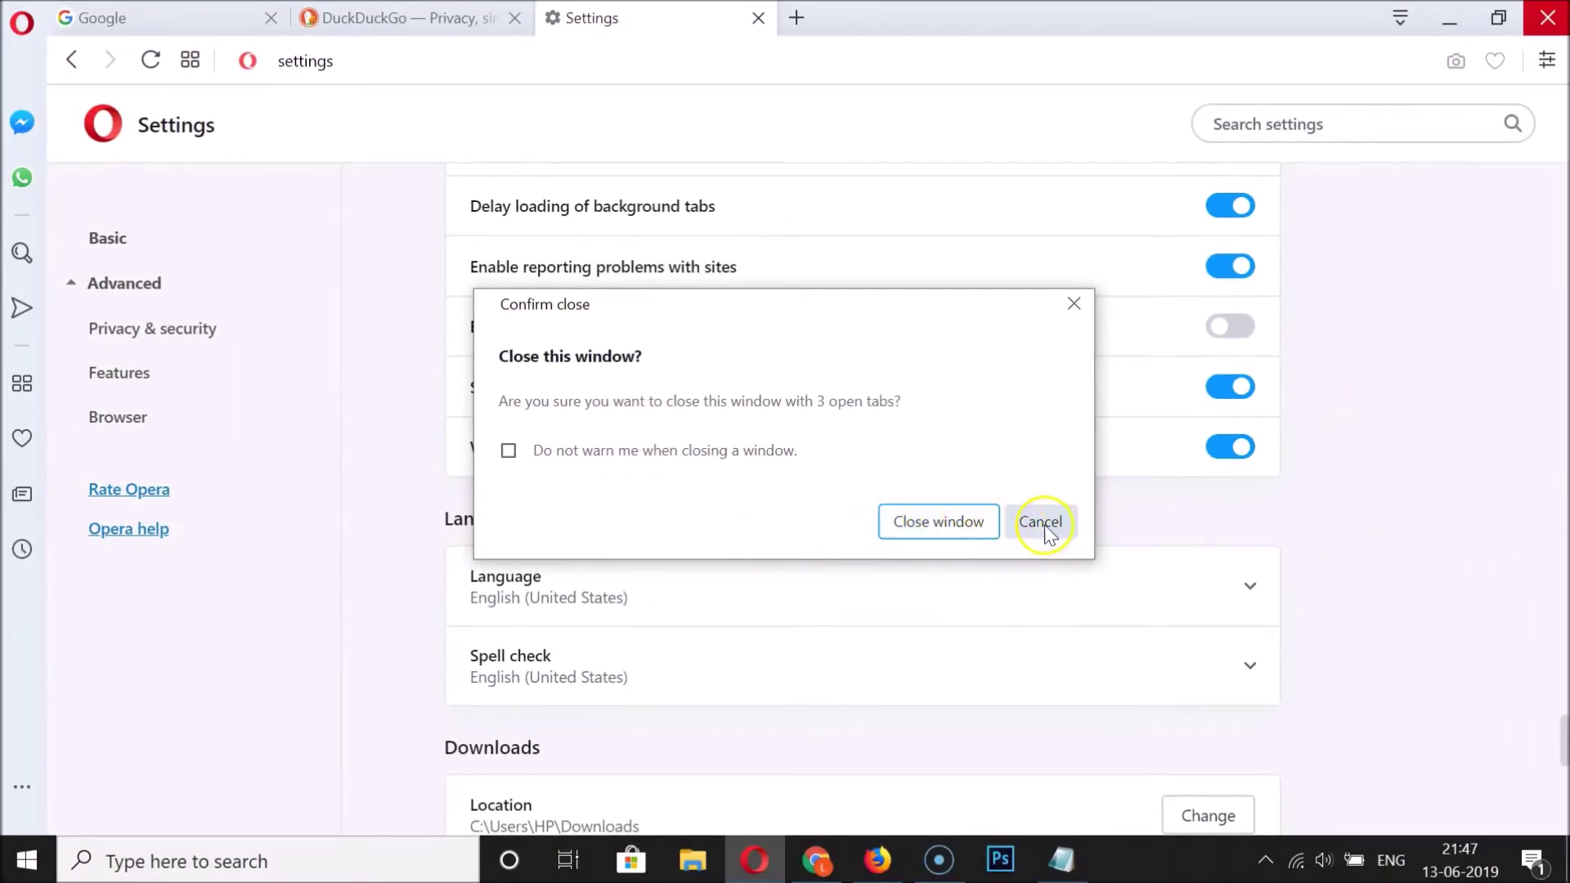
{"action": "left_click", "coordinate": [921, 520]}
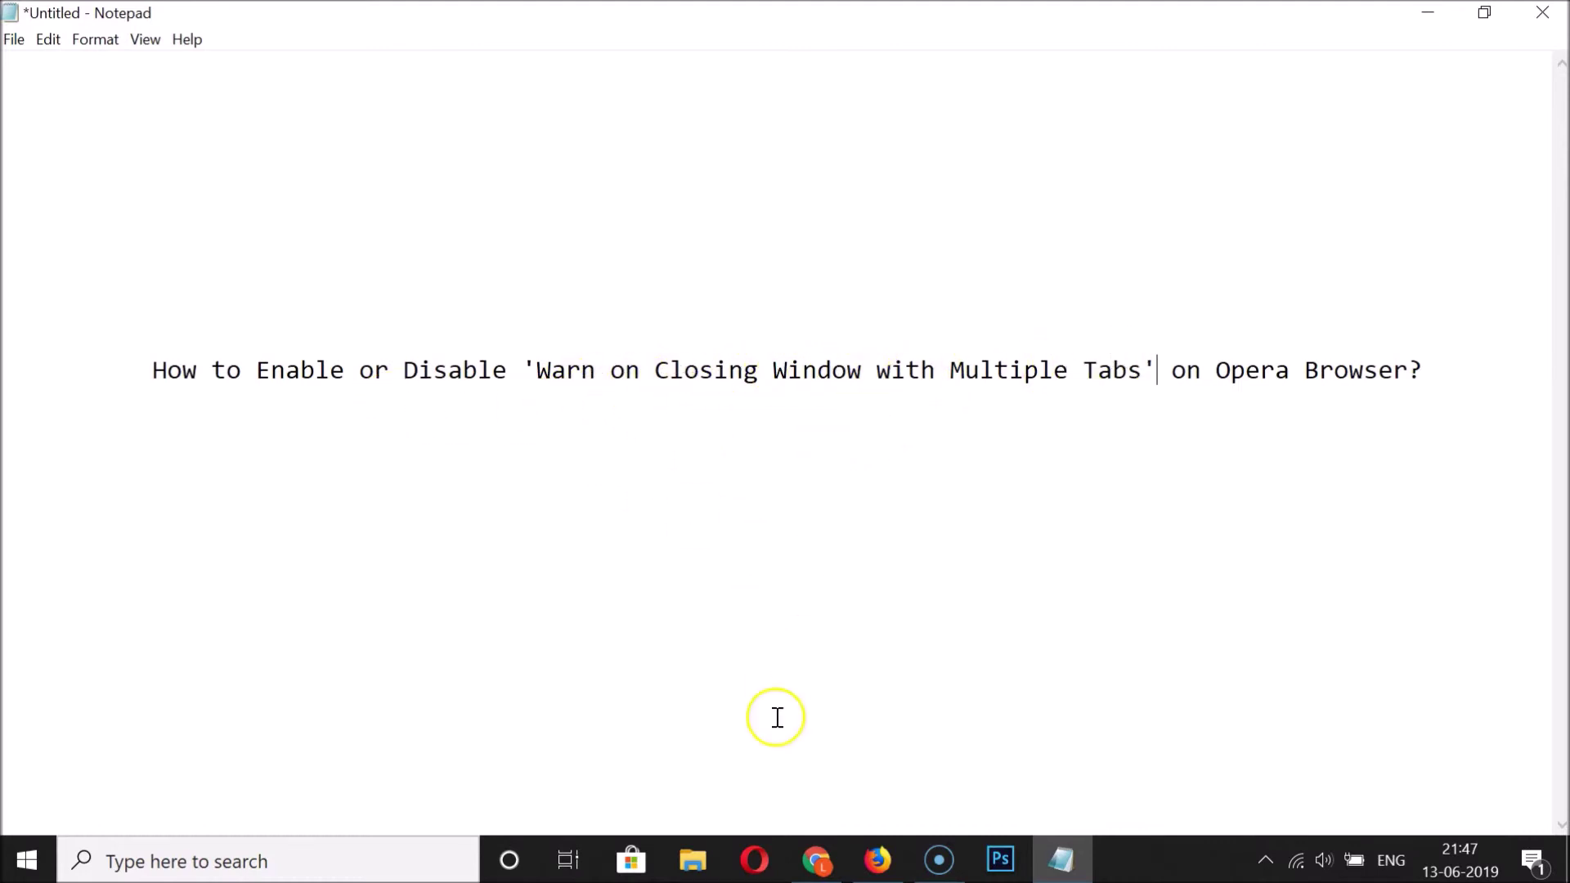
- Relaunch Opera, restoring the Google, DuckDuckGo, Settings and Speed Dial tabs
{"action": "left_click", "coordinate": [760, 857]}
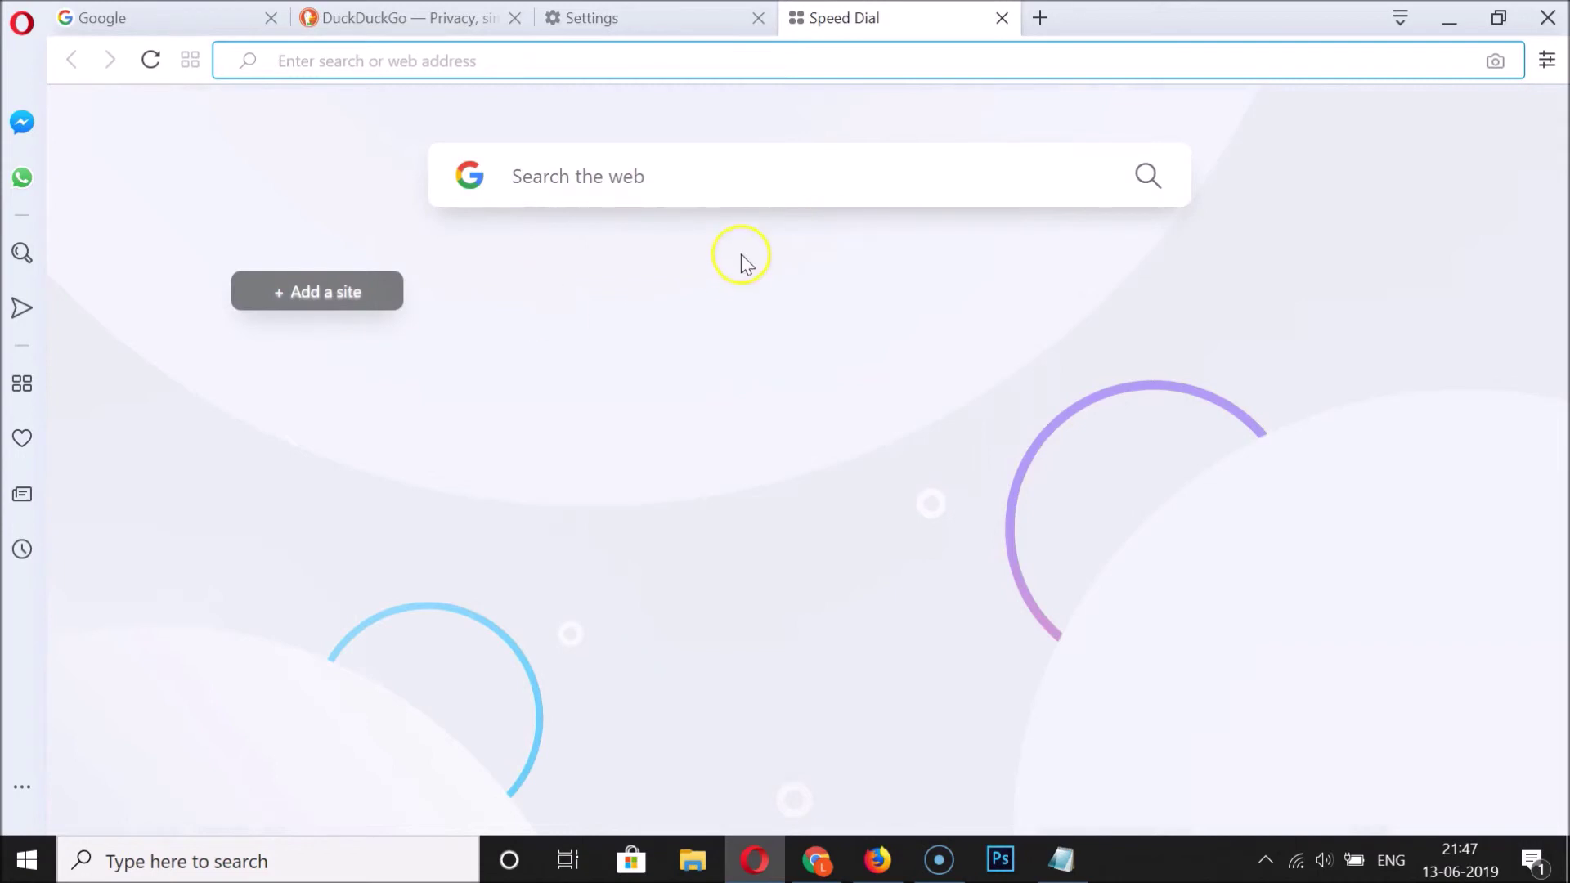
- Open Settings from the O menu, expand Advanced, and scroll down to the User interface section
{"action": "left_click", "coordinate": [33, 33]}
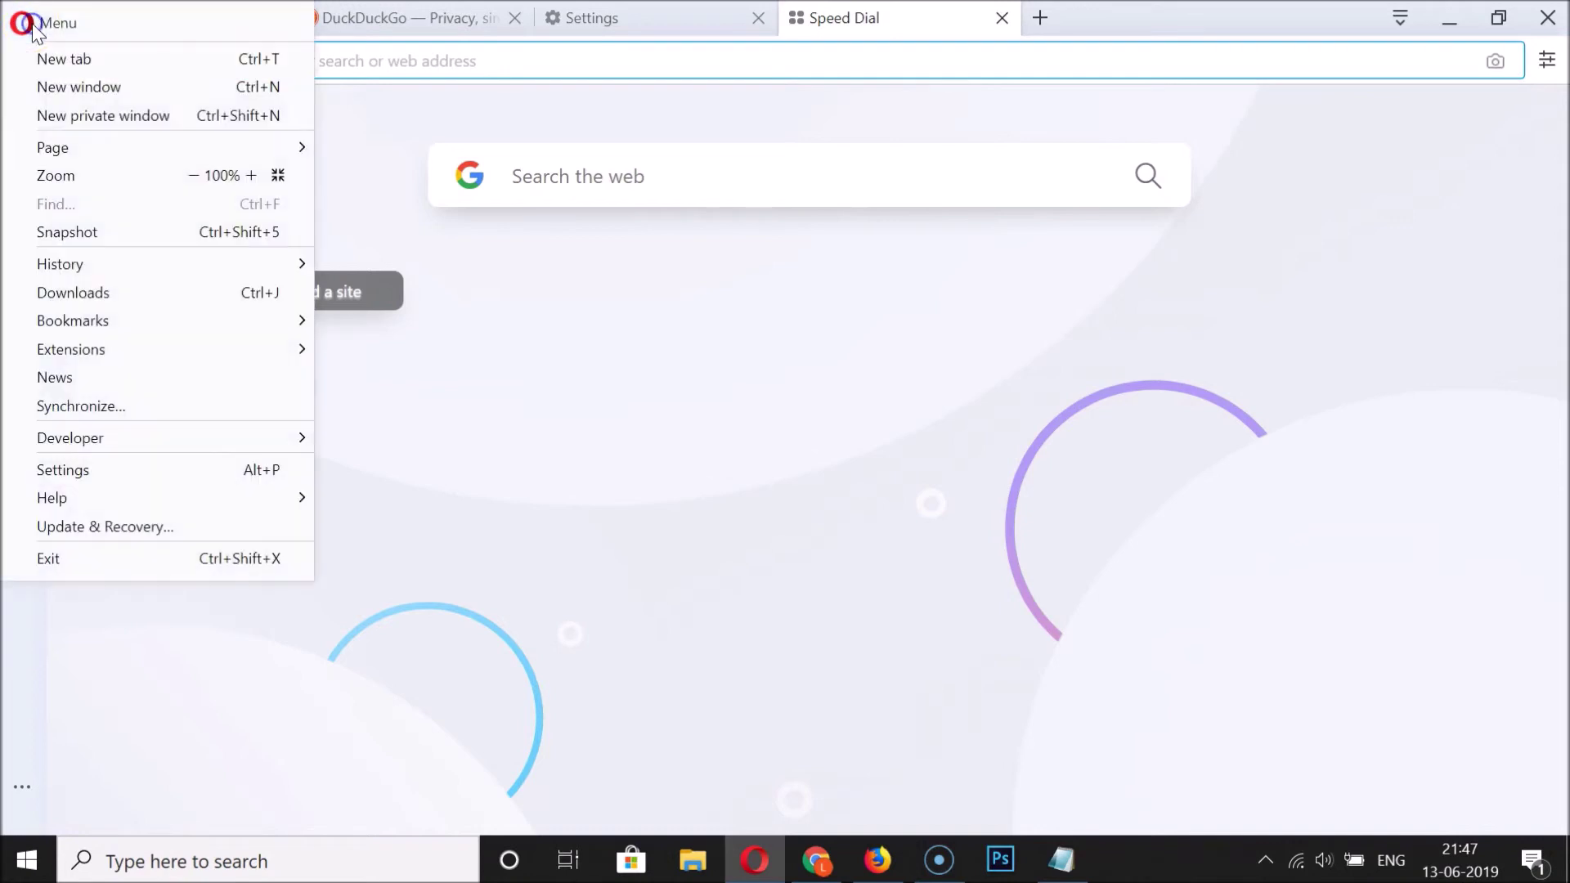
{"action": "left_click", "coordinate": [118, 472]}
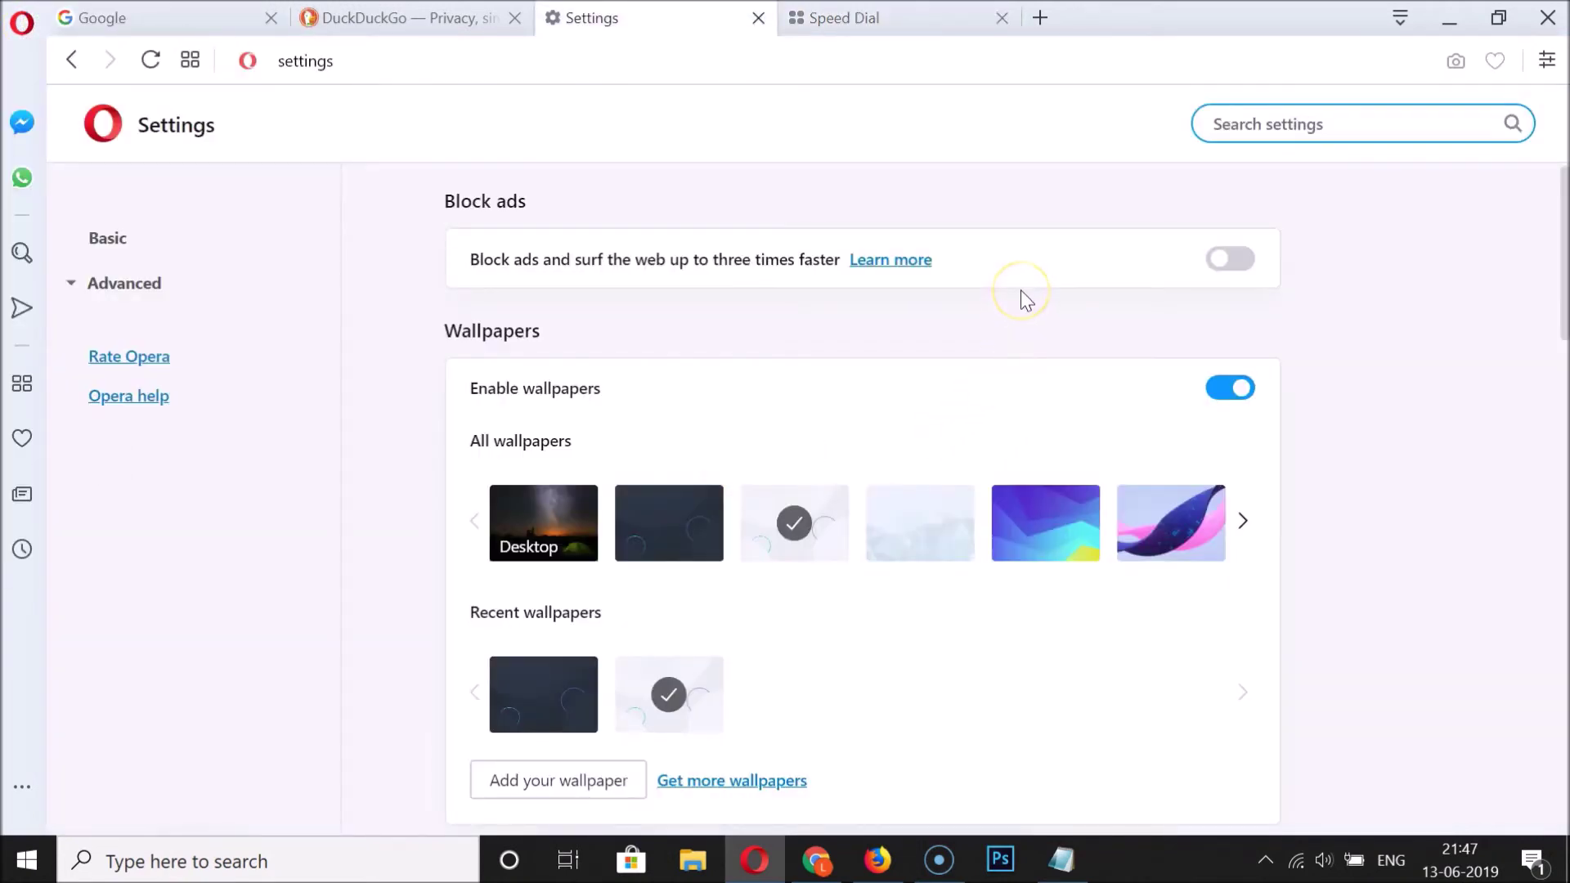
{"action": "scroll", "coordinate": [1021, 291], "scroll_direction": "down", "scroll_amount": 15}
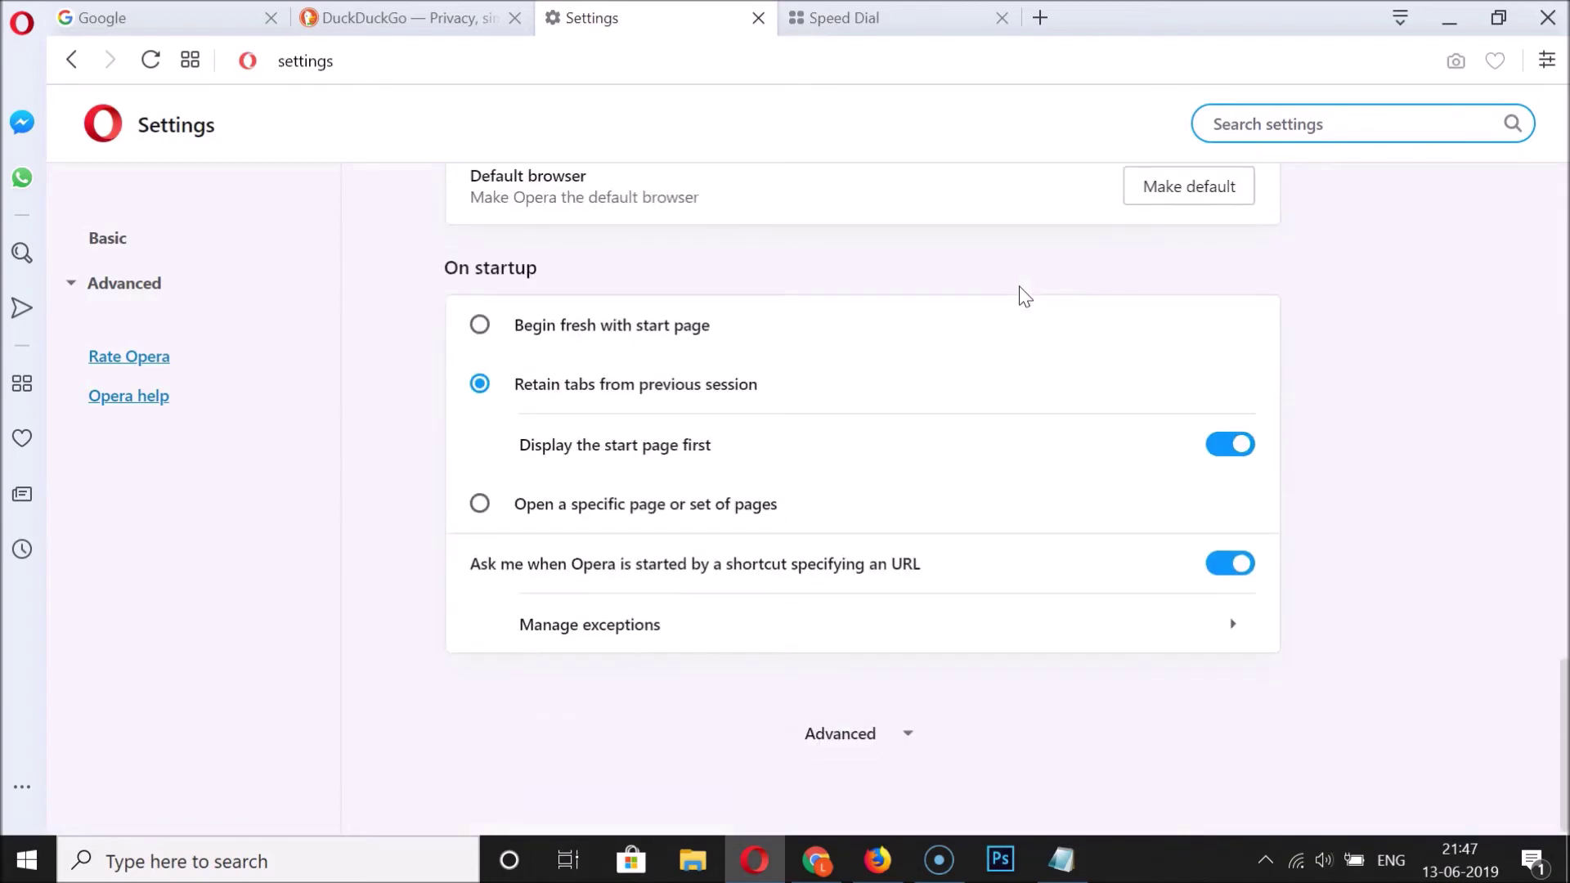
{"action": "left_click", "coordinate": [863, 734]}
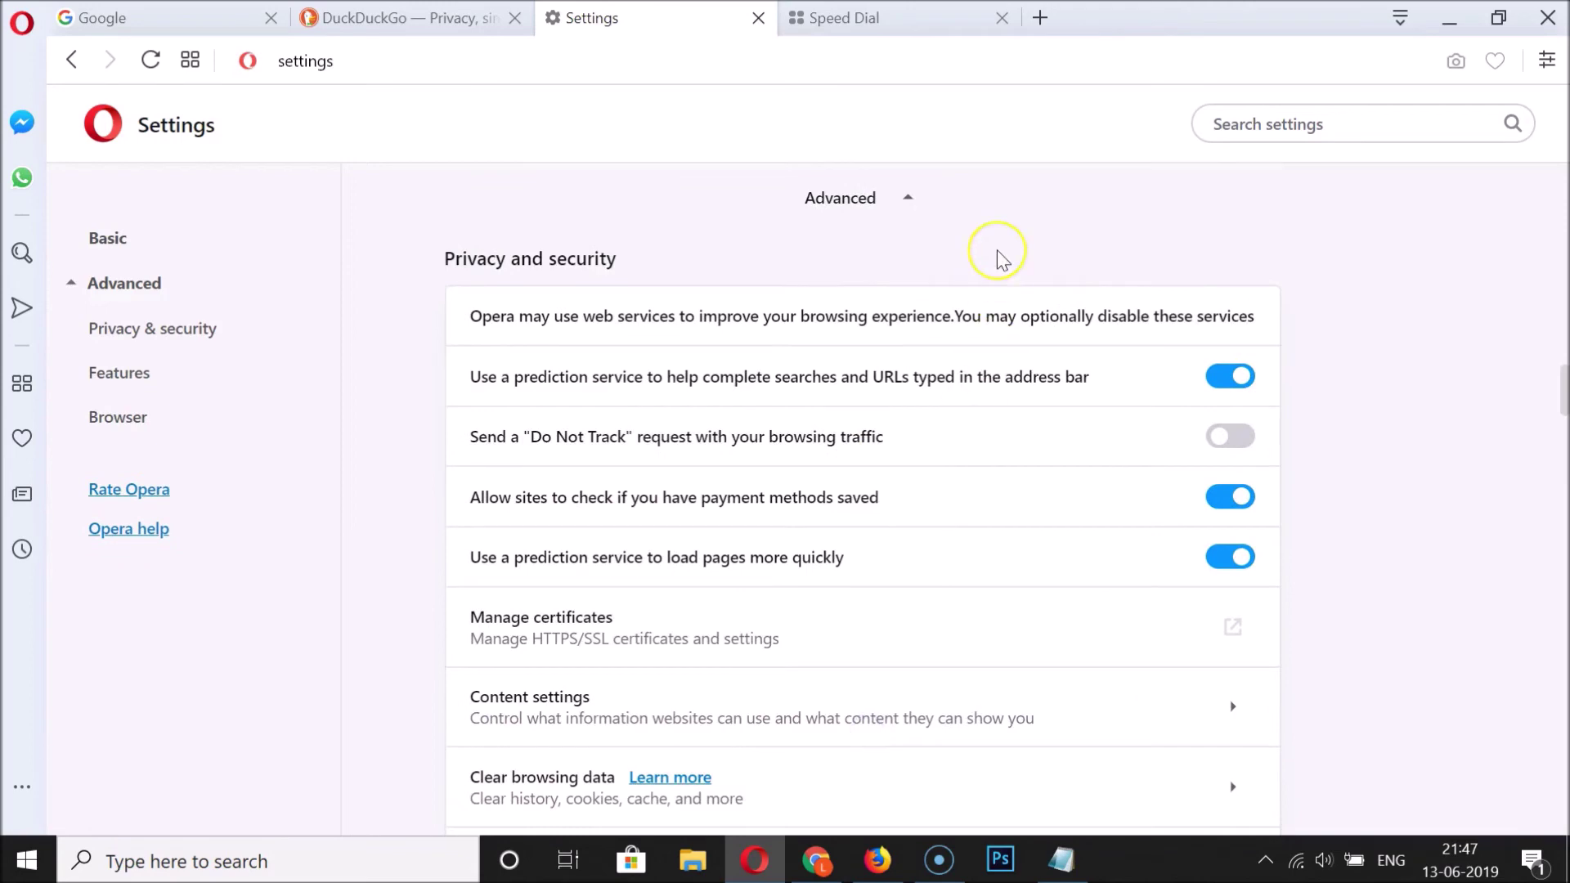
{"action": "left_click", "coordinate": [898, 276]}
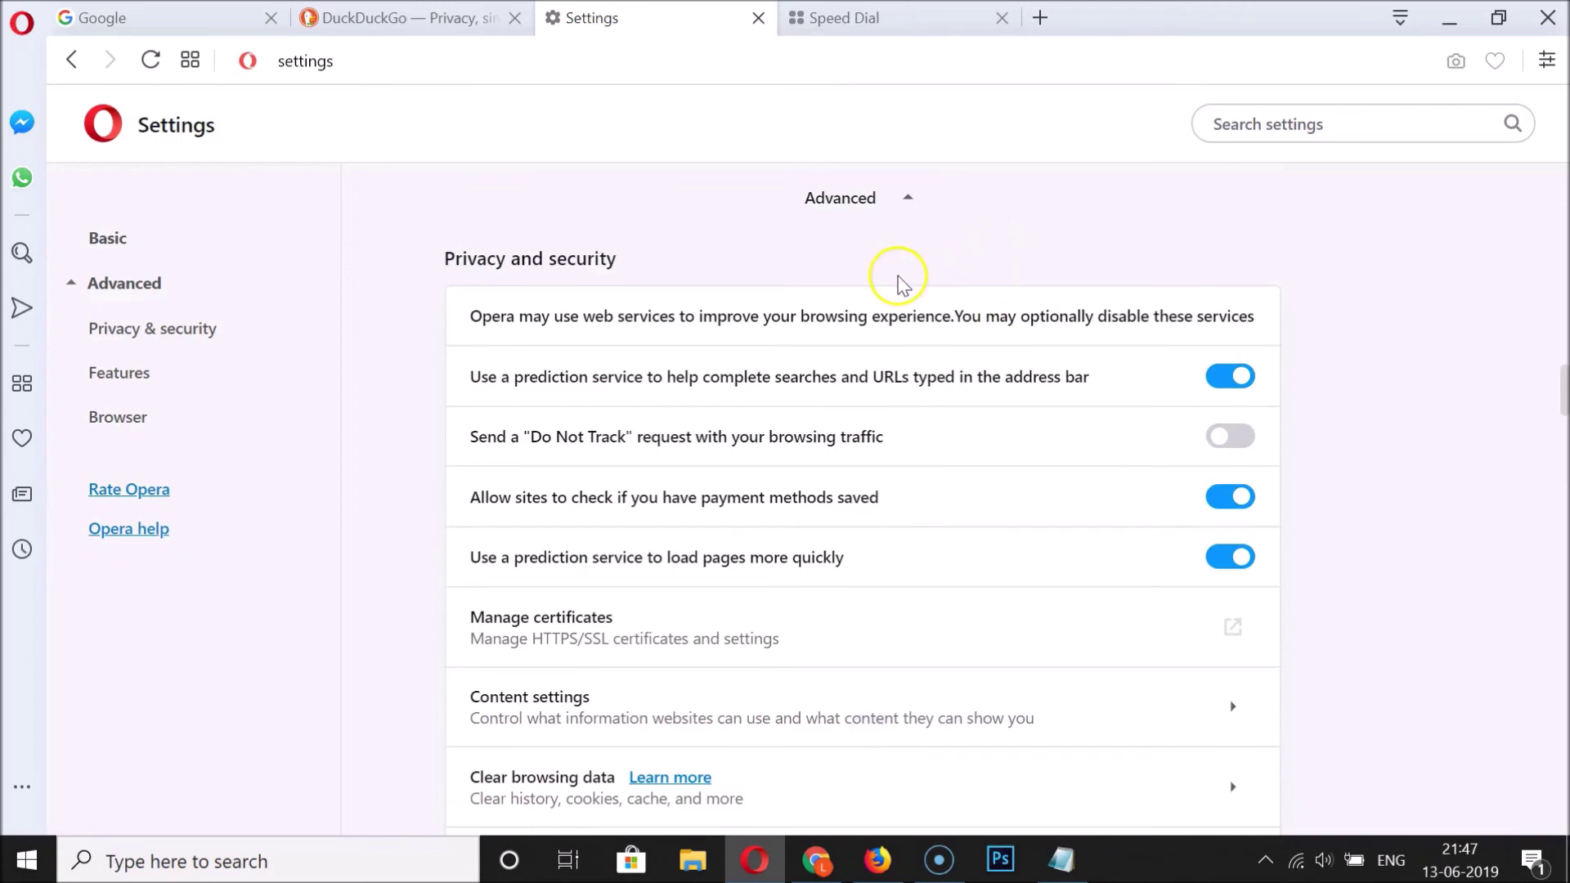
{"action": "scroll", "coordinate": [897, 282], "scroll_direction": "down", "scroll_amount": 20}
{"action": "scroll", "coordinate": [879, 270], "scroll_direction": "down", "scroll_amount": 15}
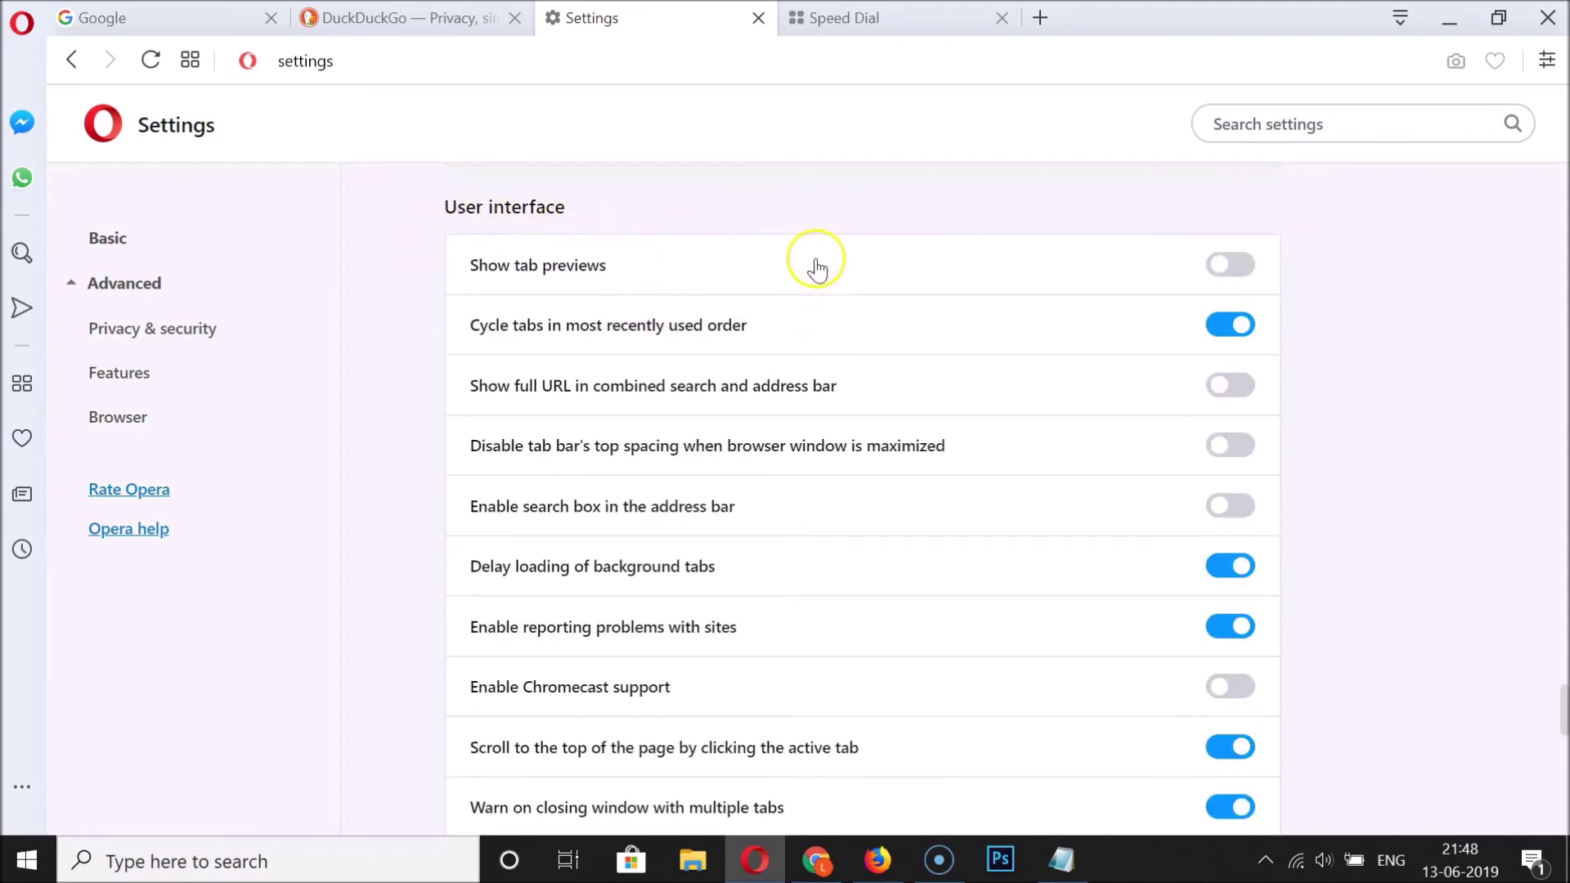
{"action": "scroll", "coordinate": [816, 269], "scroll_direction": "down", "scroll_amount": 6}
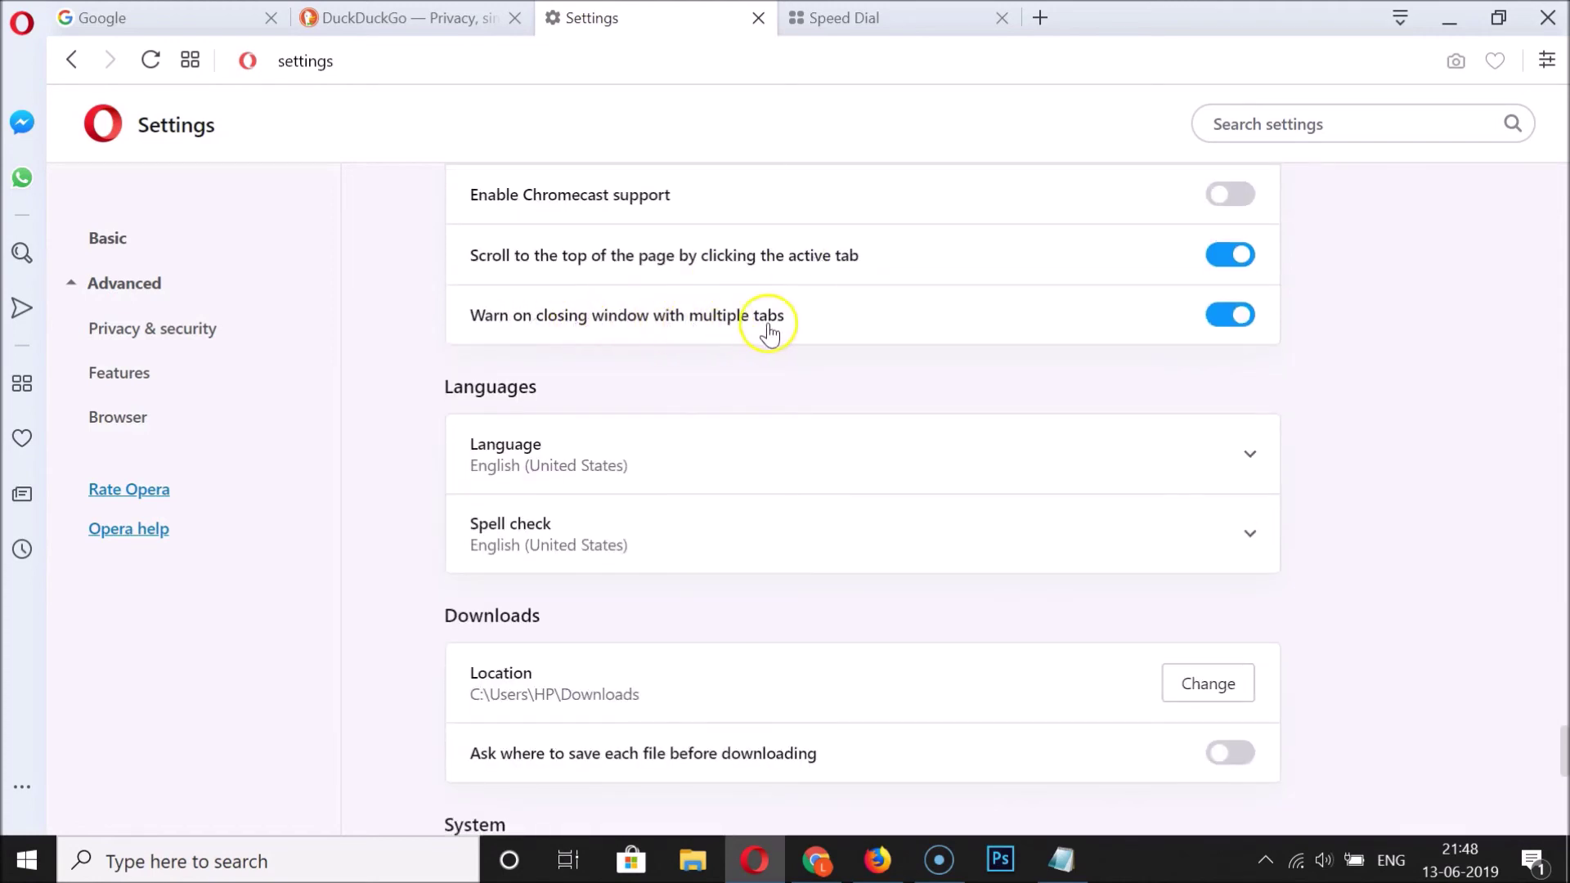
- Switch off the multiple-tabs close warning, cycle through the tabs, and close the window without a prompt
{"action": "left_click", "coordinate": [1221, 317]}
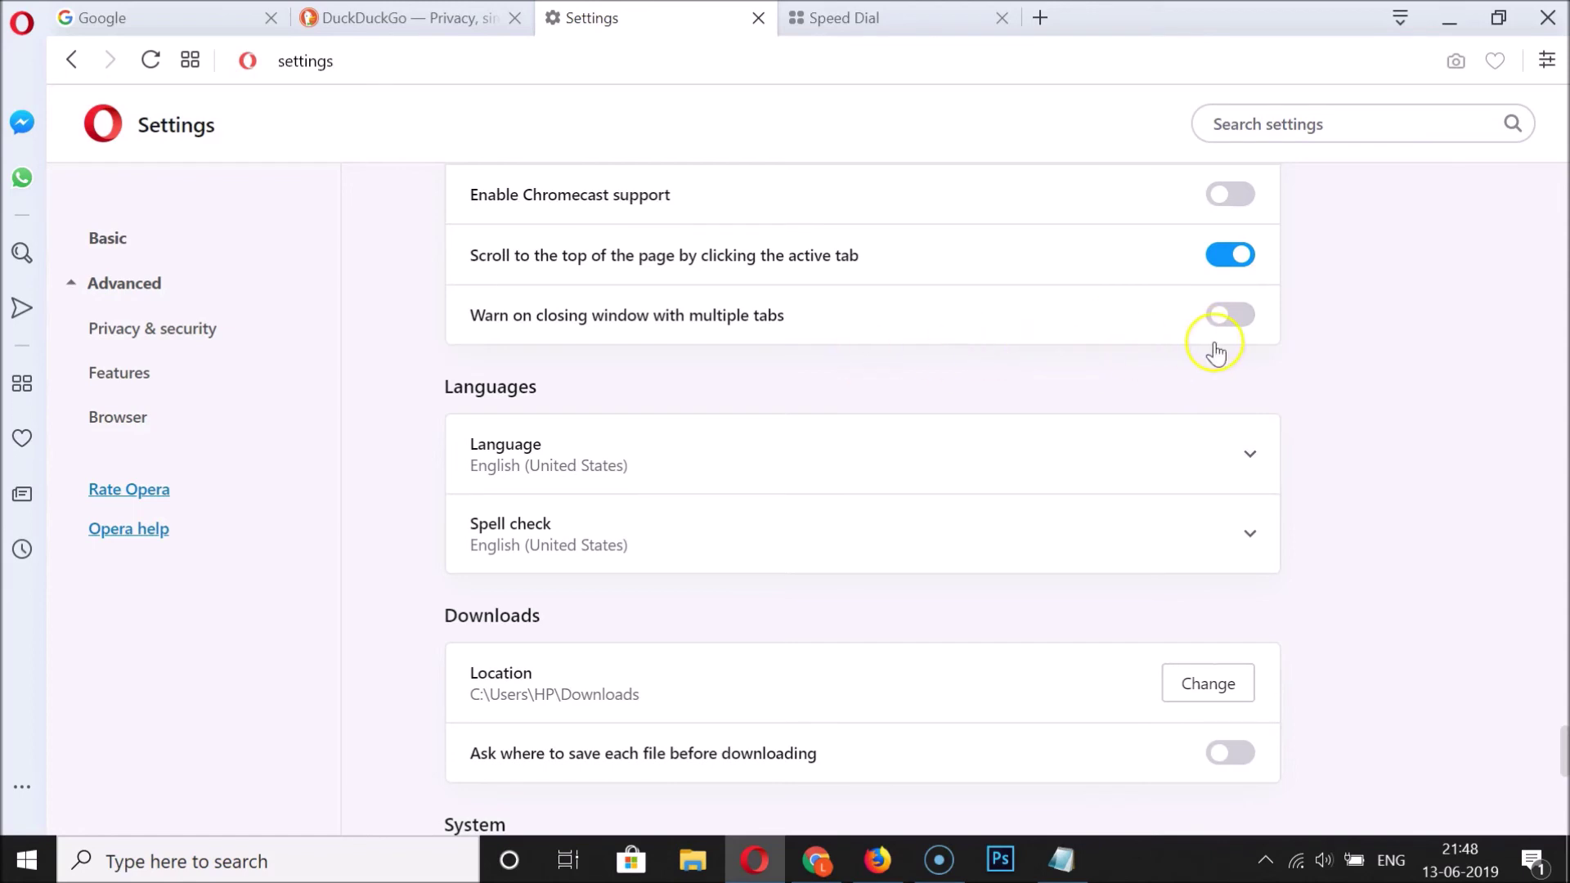
{"action": "left_click", "coordinate": [861, 22]}
{"action": "left_click", "coordinate": [679, 17]}
{"action": "left_click", "coordinate": [409, 16]}
{"action": "left_click", "coordinate": [179, 28]}
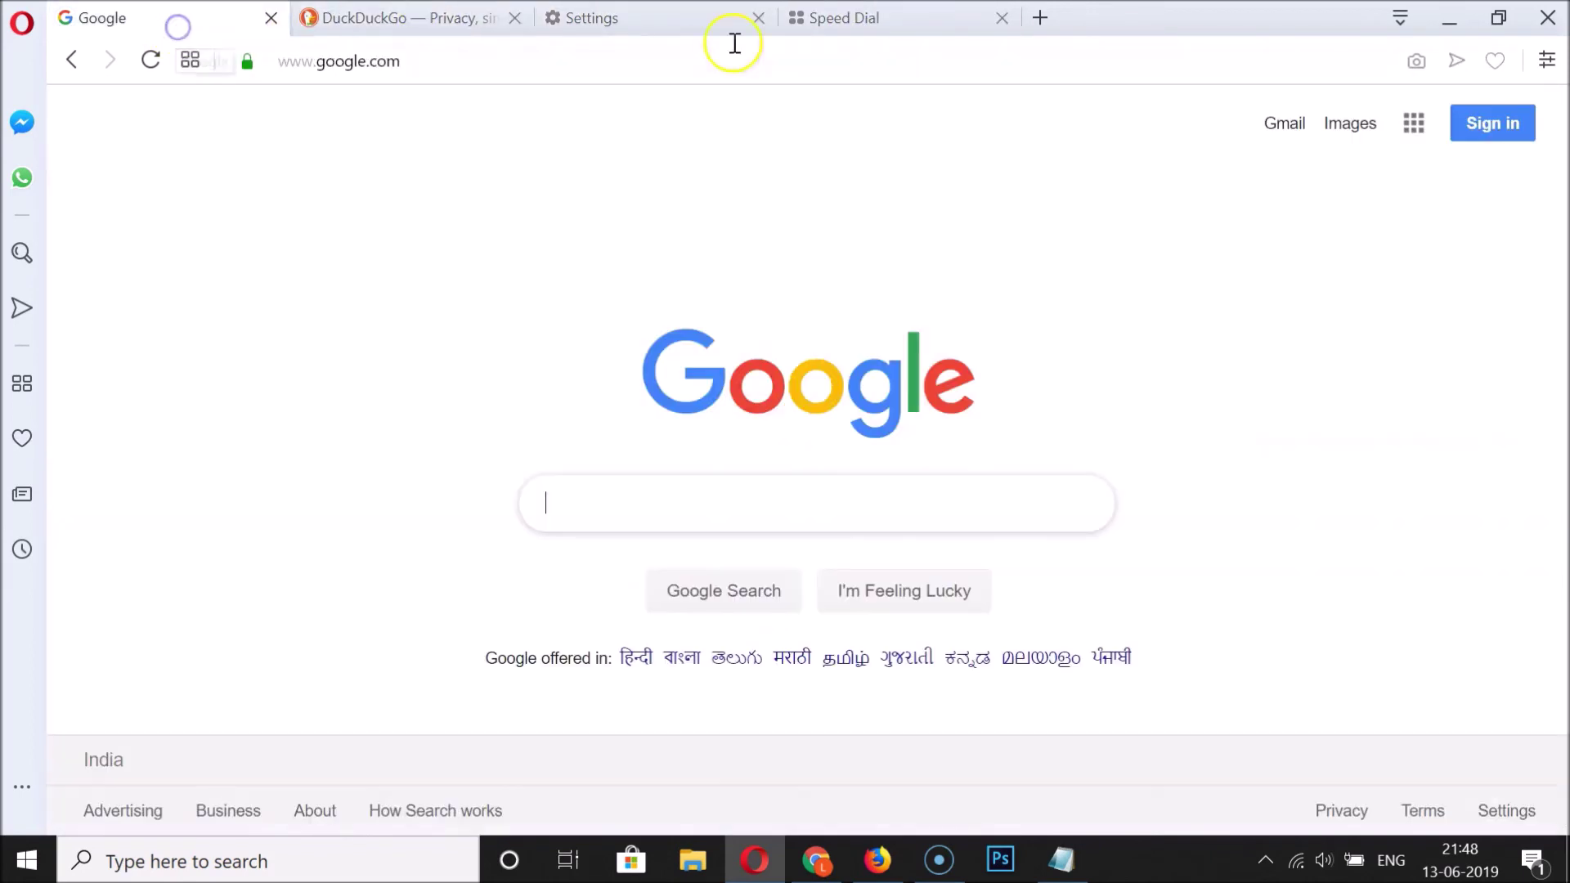
{"action": "left_click", "coordinate": [1548, 18]}
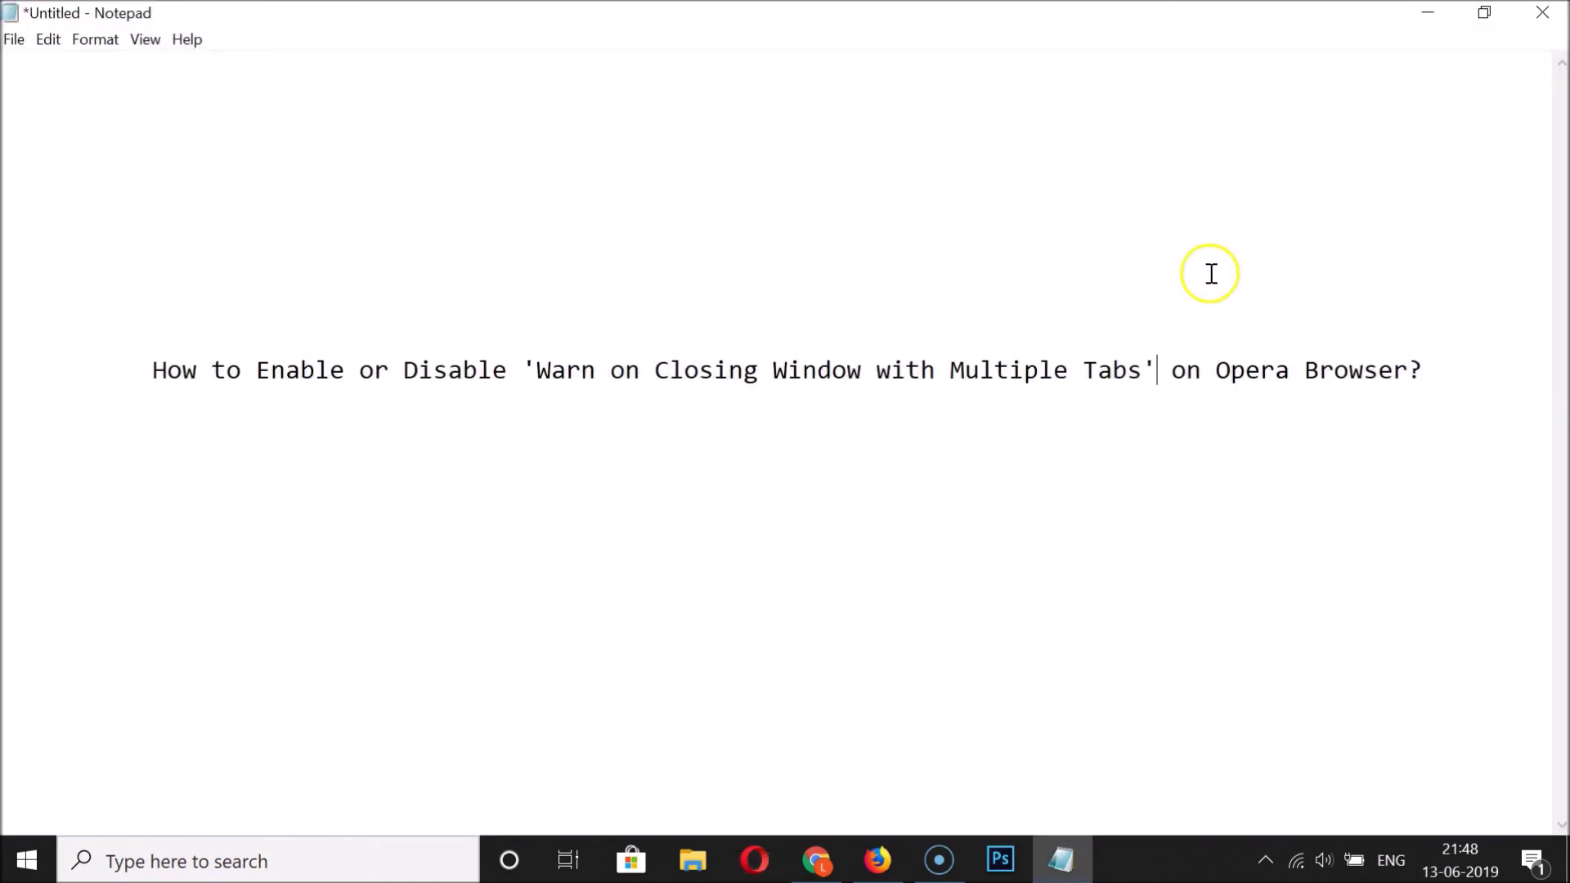